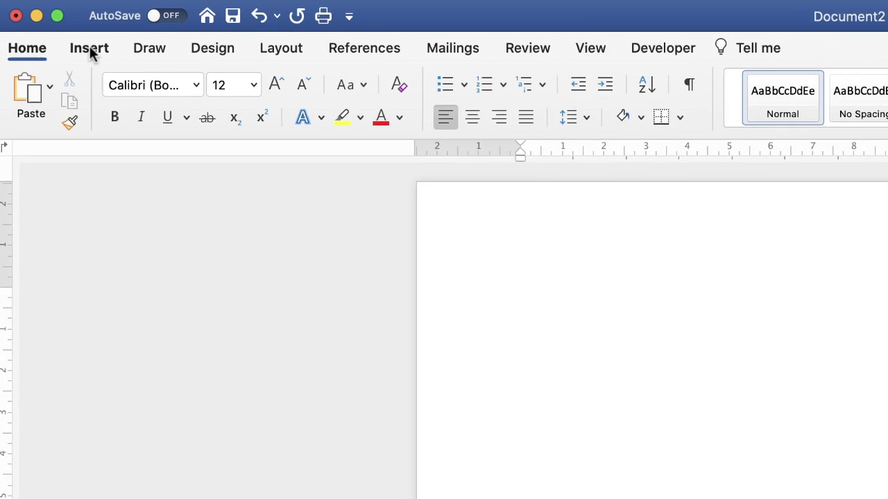
Insert a 2-D clustered column chart into the blank document
click(46, 25)
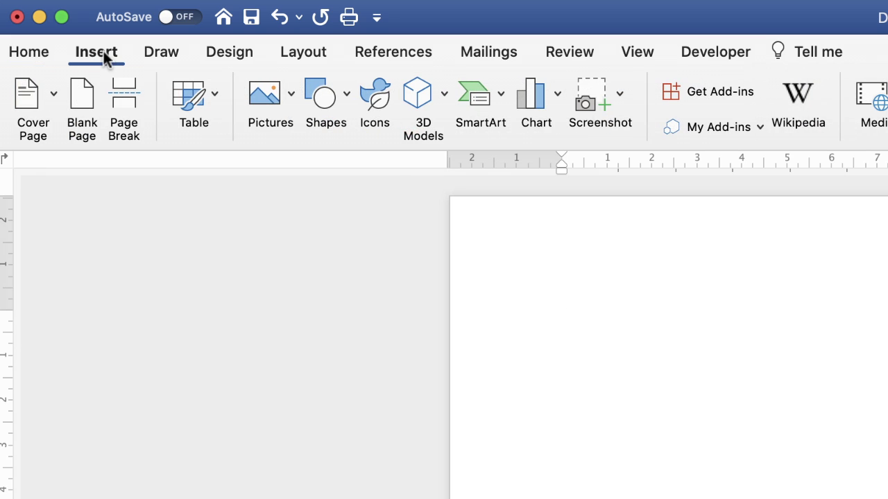
click(557, 92)
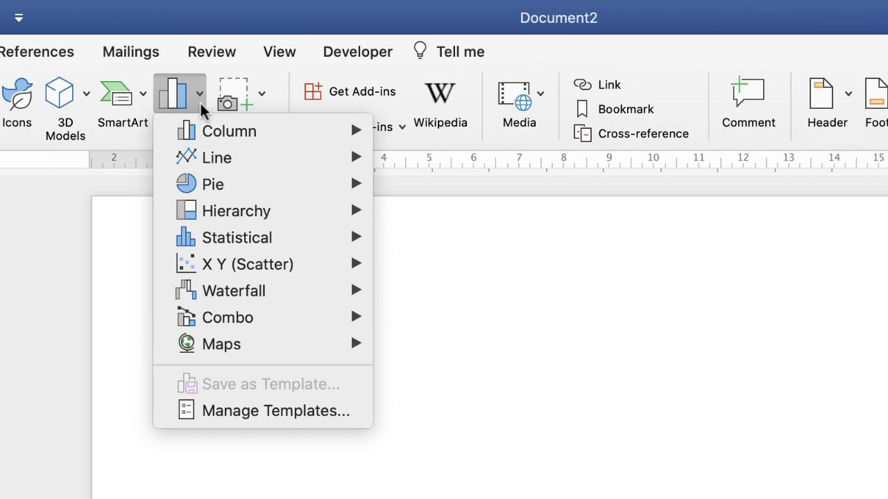
mouse_move(230, 128)
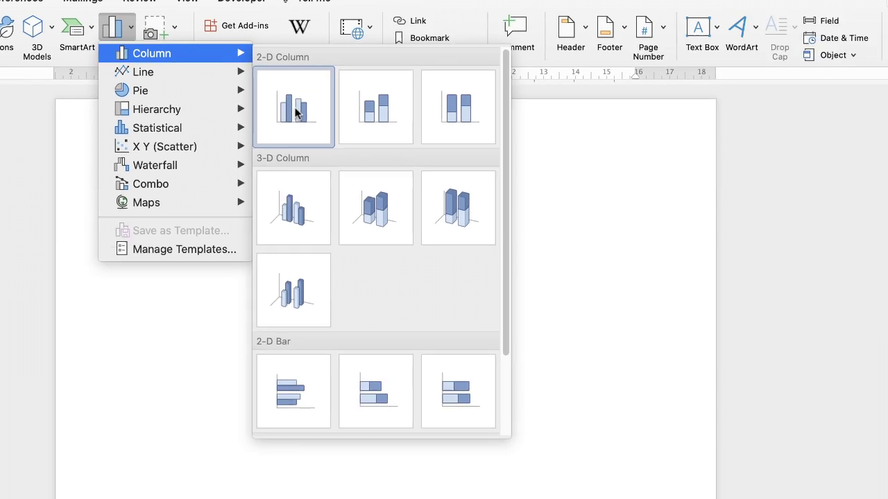
click(433, 208)
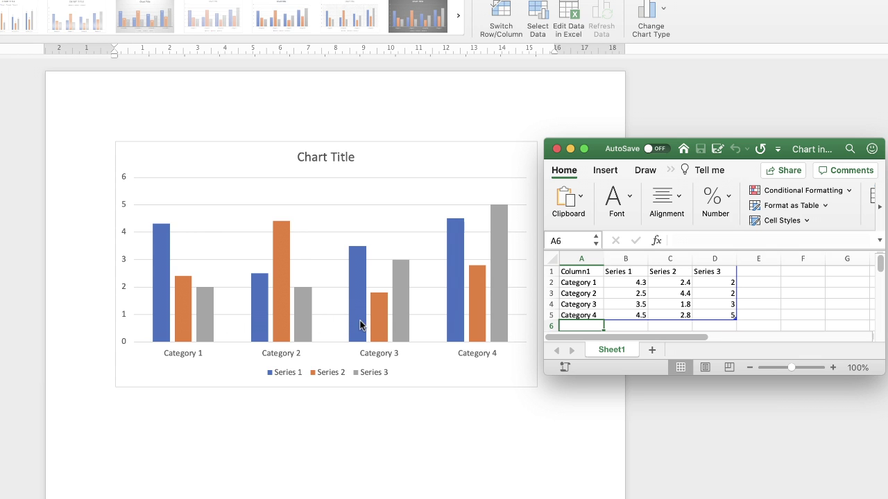
Replace the four category labels in cells A2 to A5 of the chart data with 2001, 2002, 2003 and 2004
click(588, 282)
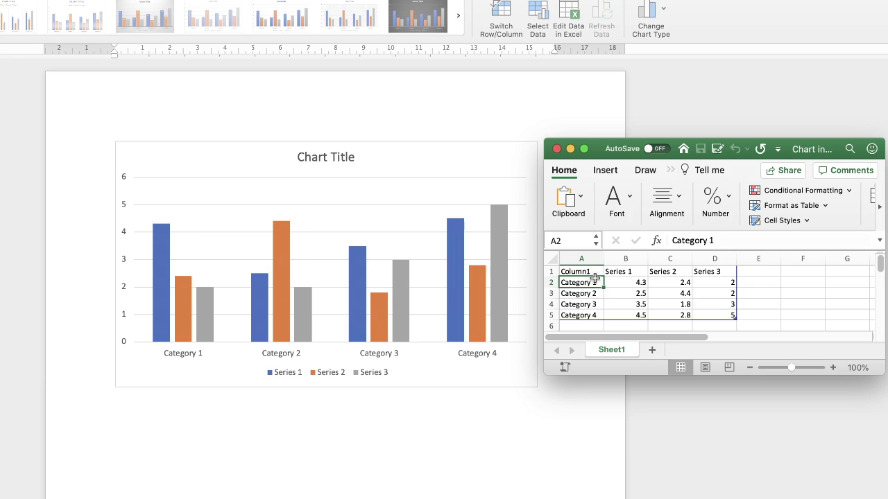
text(200)
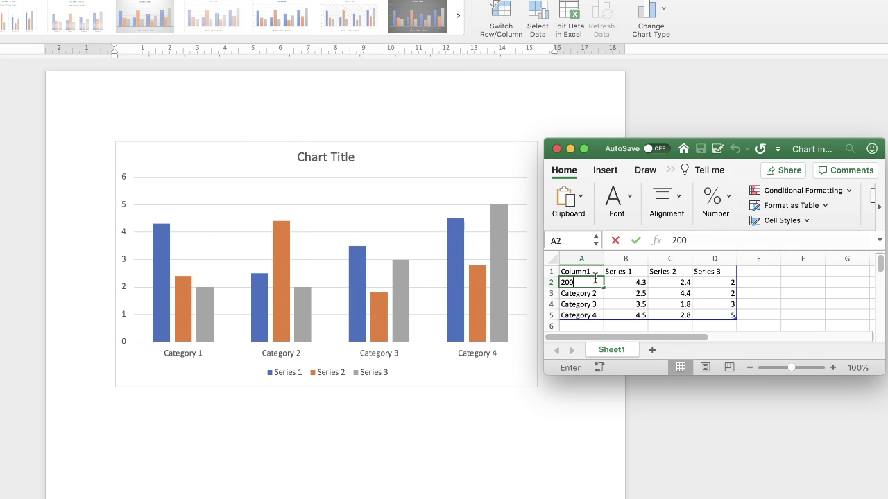
text(1)
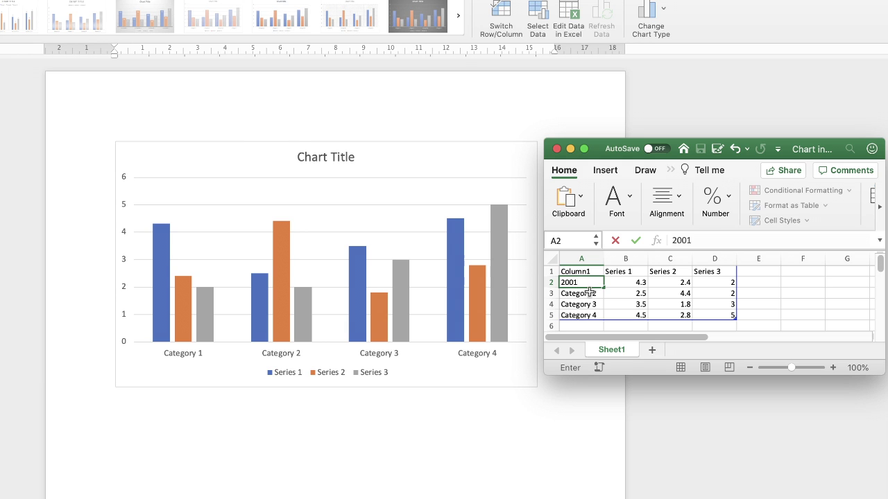
click(573, 293)
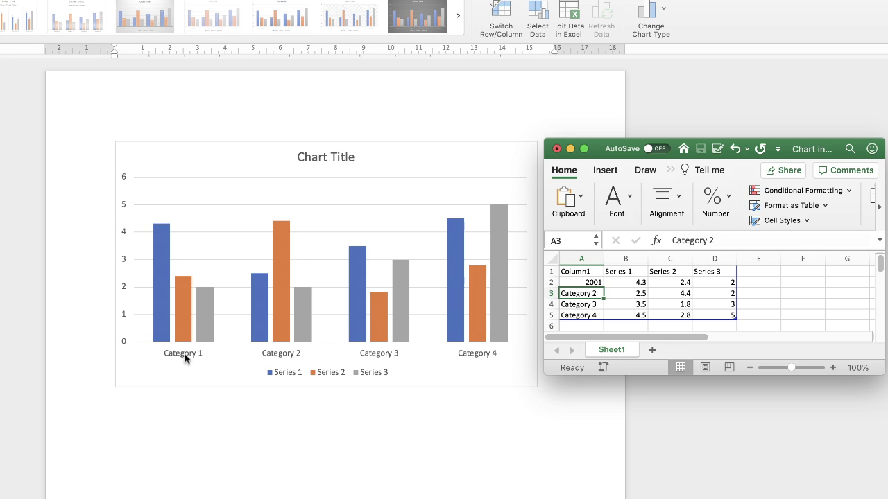
text(2002)
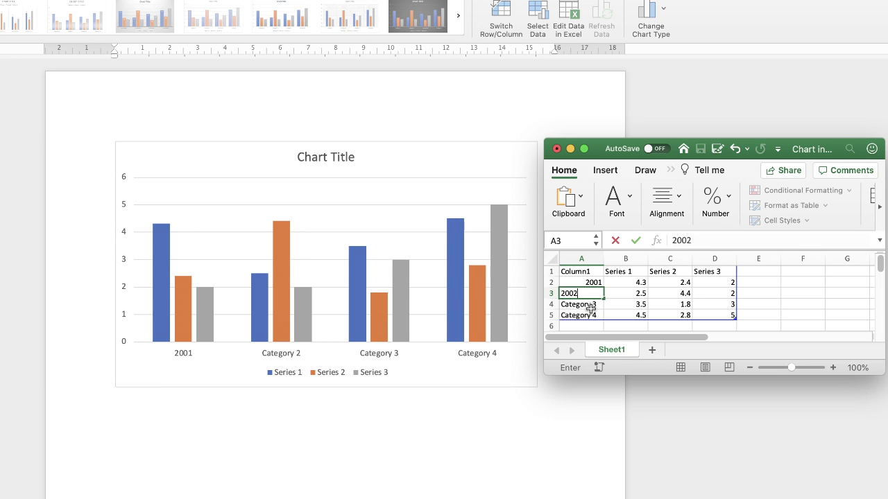
click(590, 306)
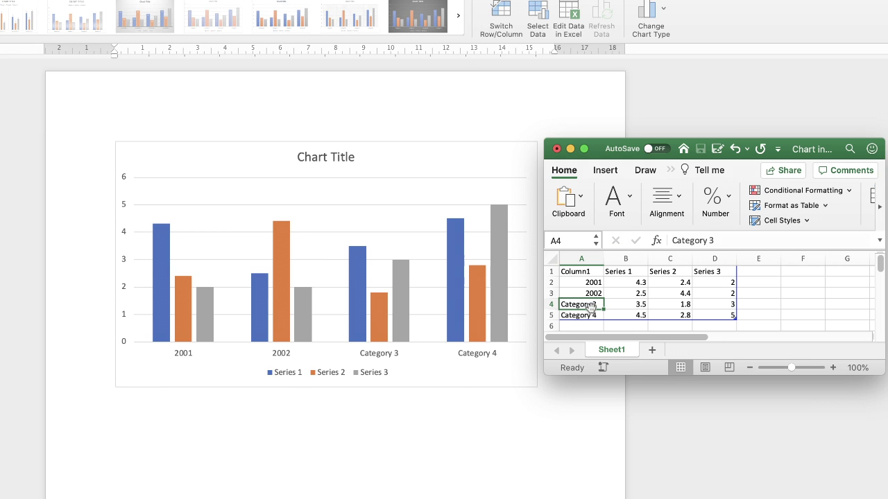
text(200)
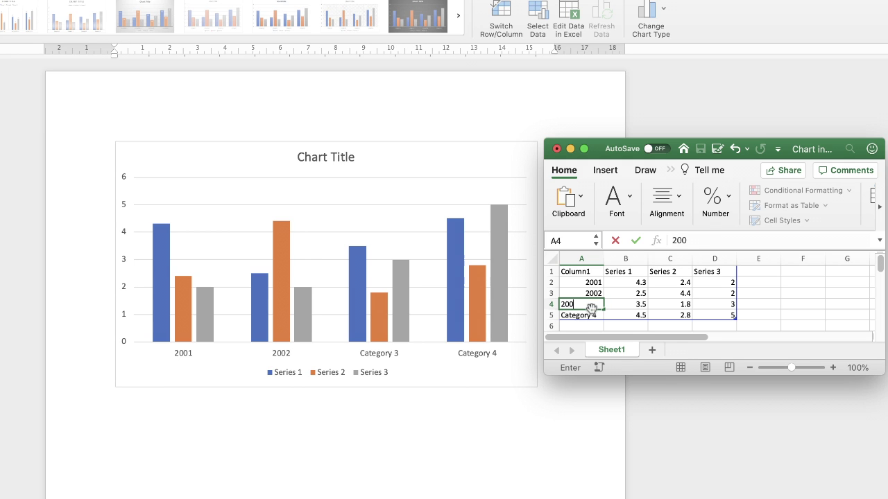
text(3)
click(592, 315)
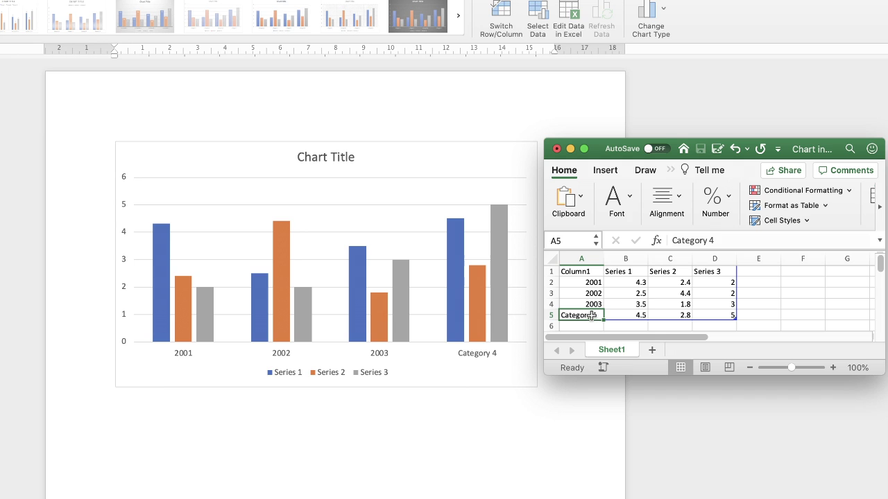
text(2004)
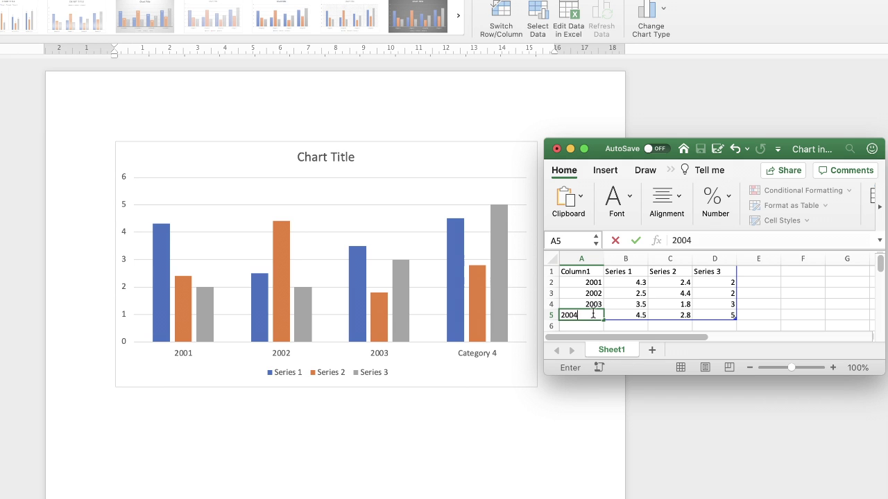
click(627, 315)
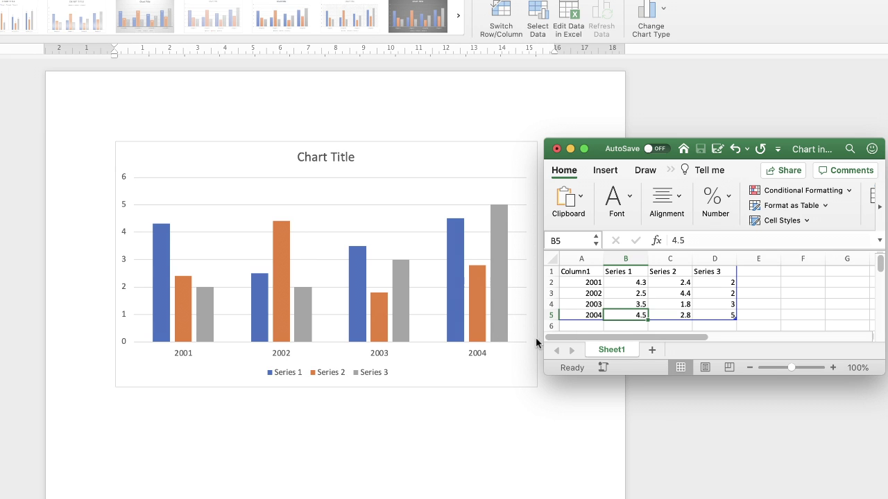
Add a fifth category labelled 2005 in cell A6 of the chart data
click(586, 326)
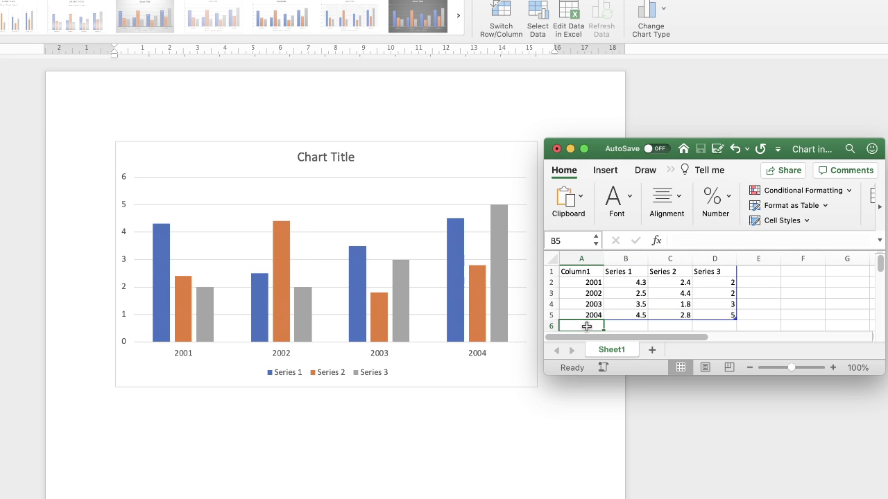
text(2005)
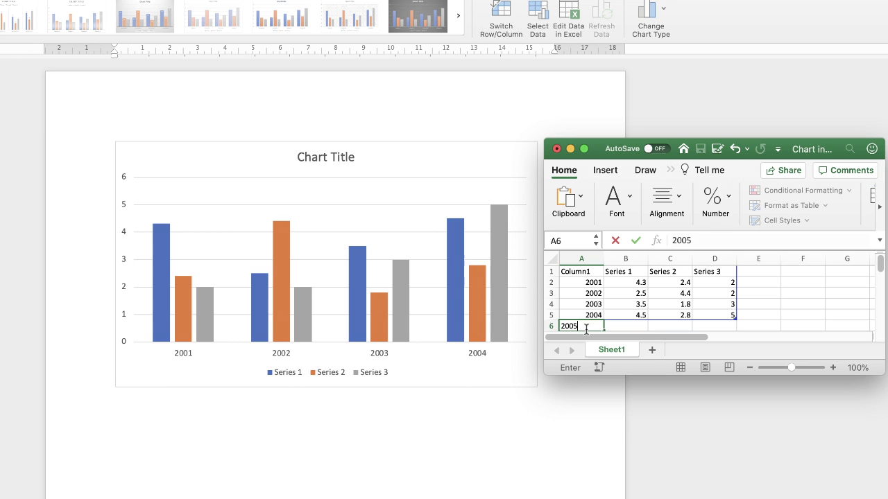
click(721, 315)
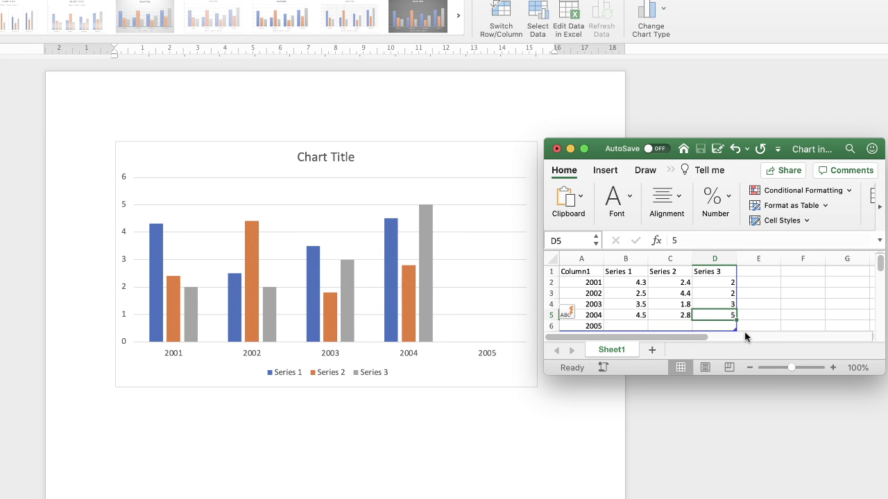
Enlarge the data window and fill the 2005 row with 2, 3 and 4 for the three series
drag(879, 374, 878, 411)
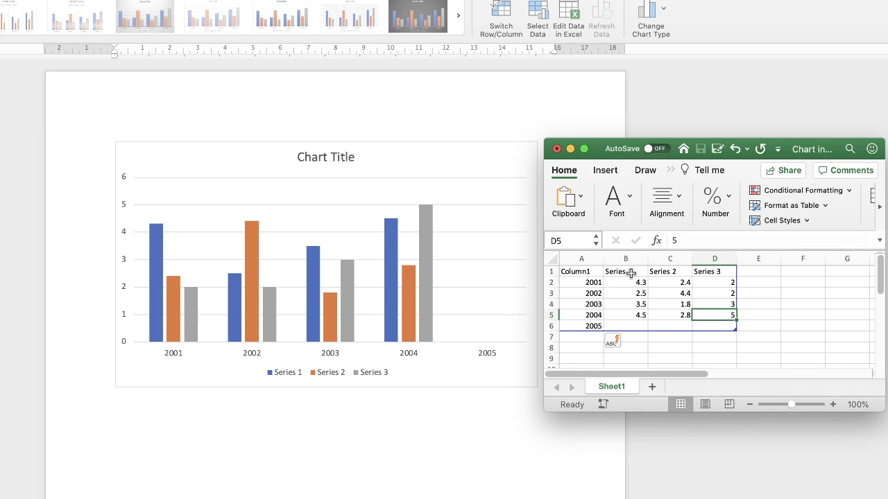
click(638, 325)
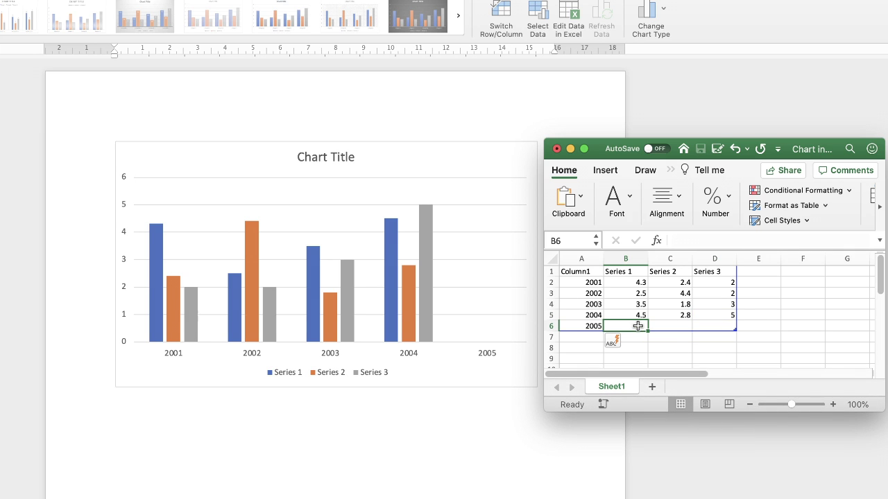
text(2)
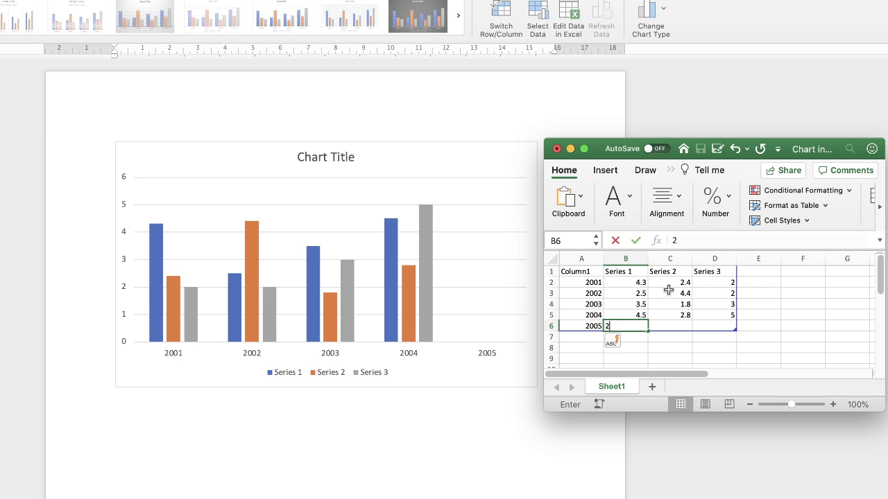
key(Tab)
text(3)
key(Tab)
text(1)
key(Tab)
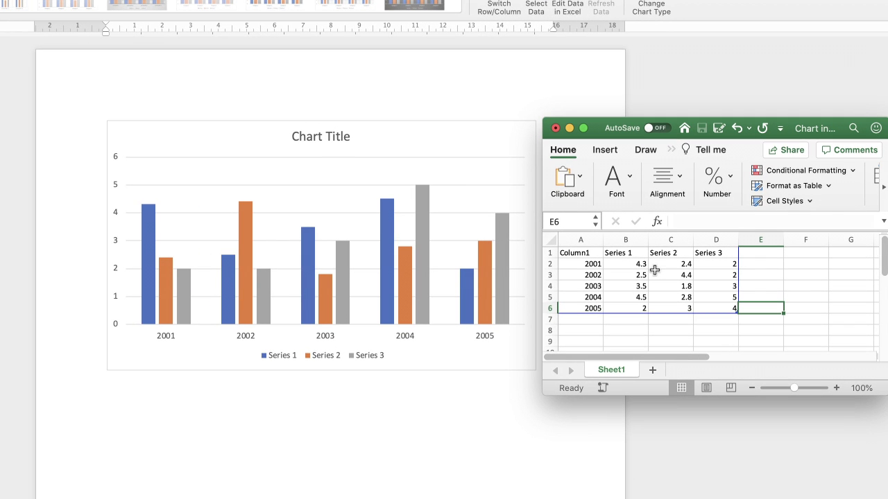
Rename the three series headings in cells B1 to D1 as Sold, Bought and Rental
click(622, 253)
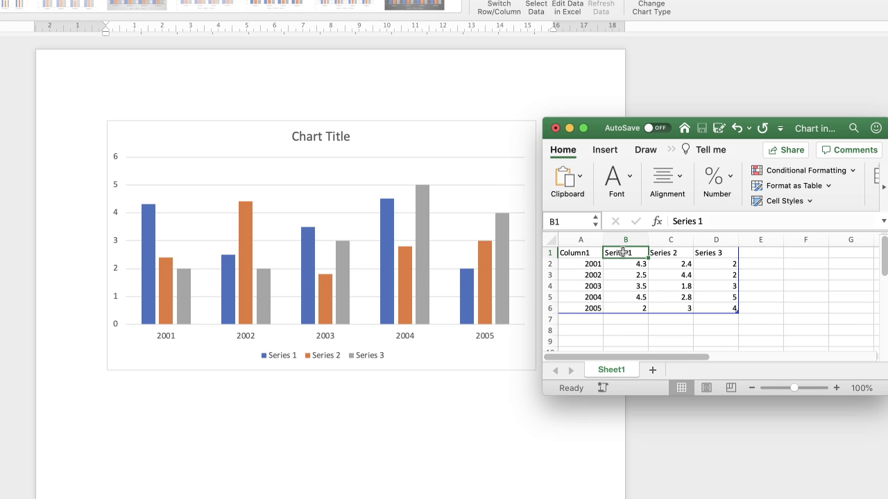
text(So)
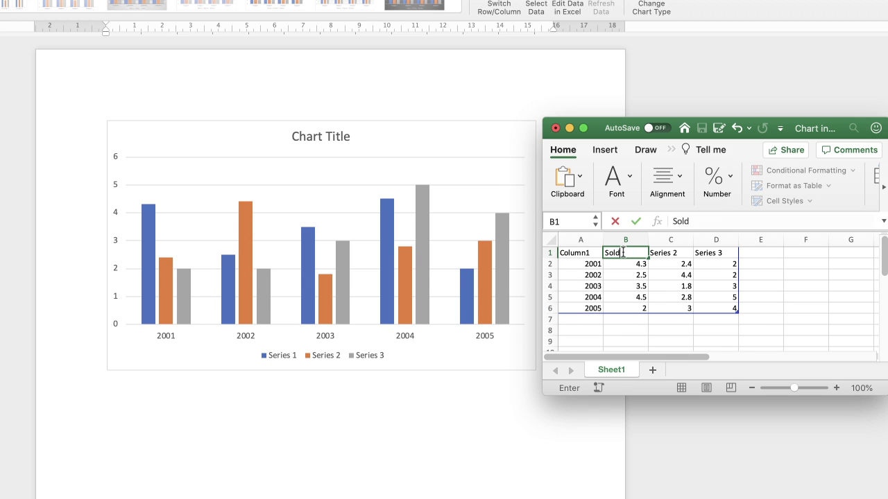
text(ld)
click(653, 250)
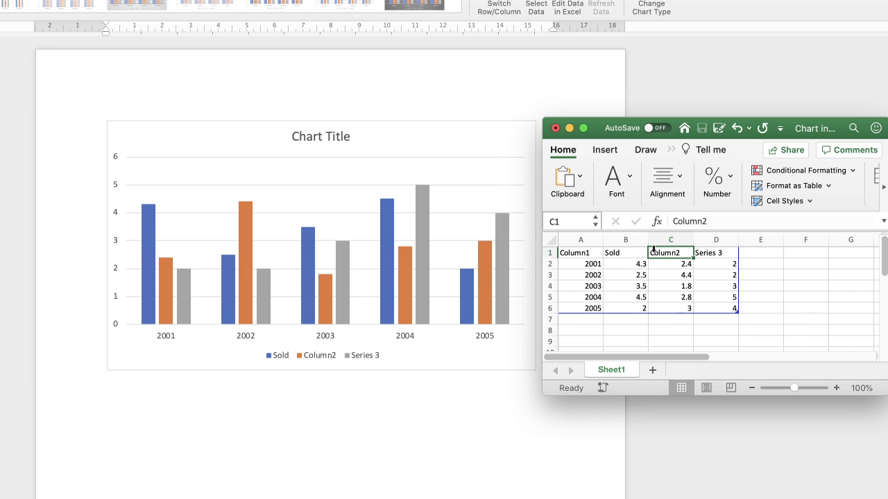
text(Bought)
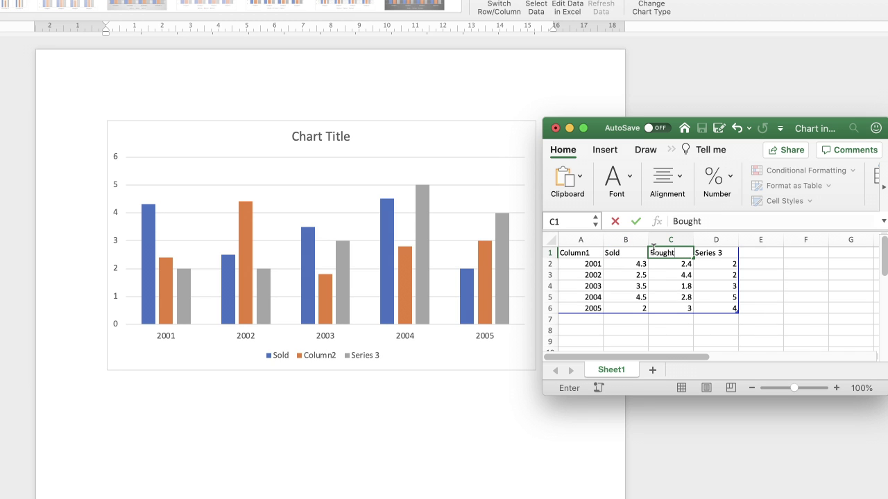
key(Tab)
text(Rental)
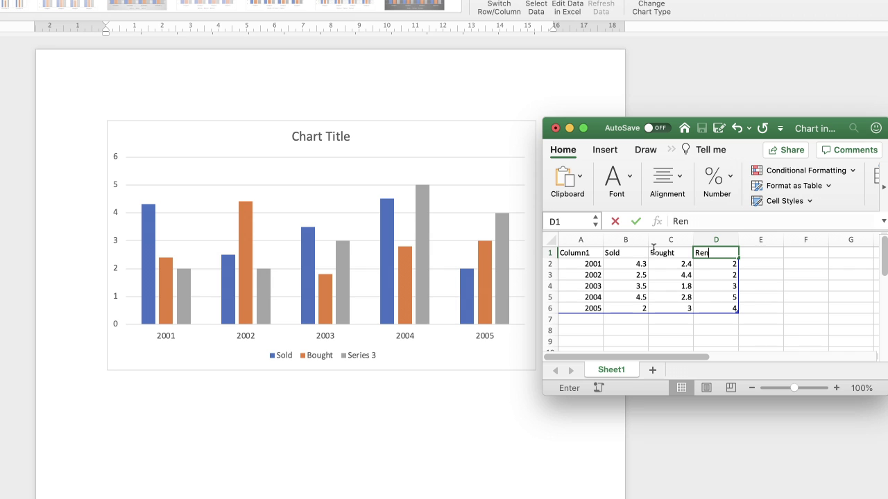
click(713, 287)
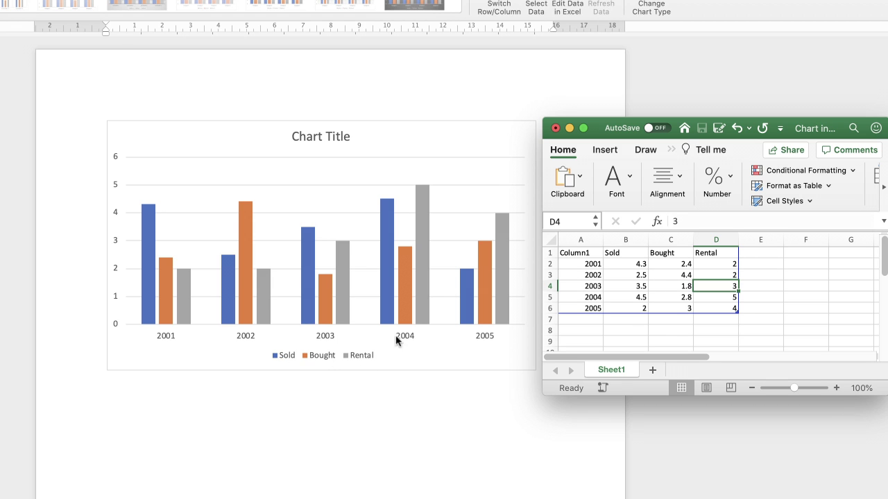
Set the 2001 row's values to 2 for Sold, 7 for Bought and 8 for Rental
click(633, 264)
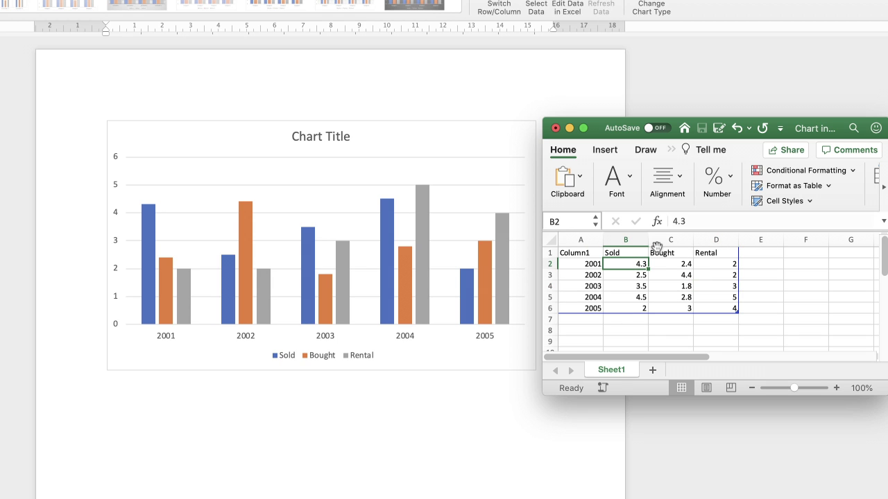
text(2)
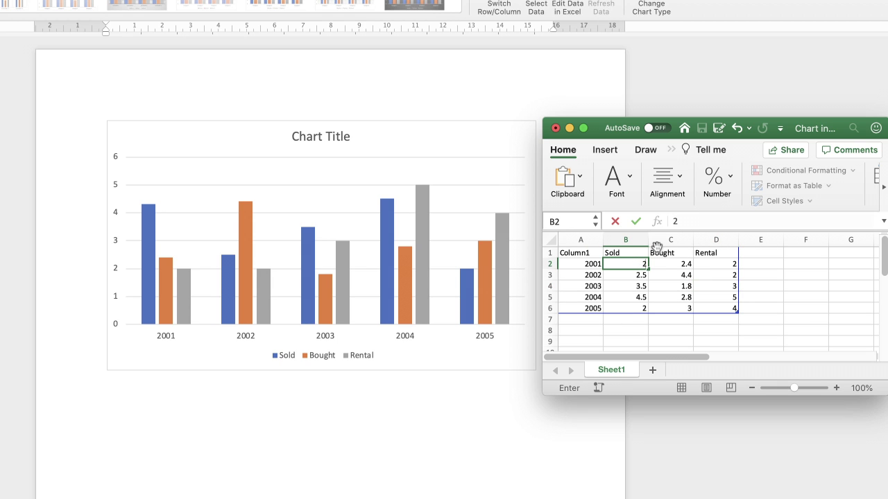
key(Tab)
text(7)
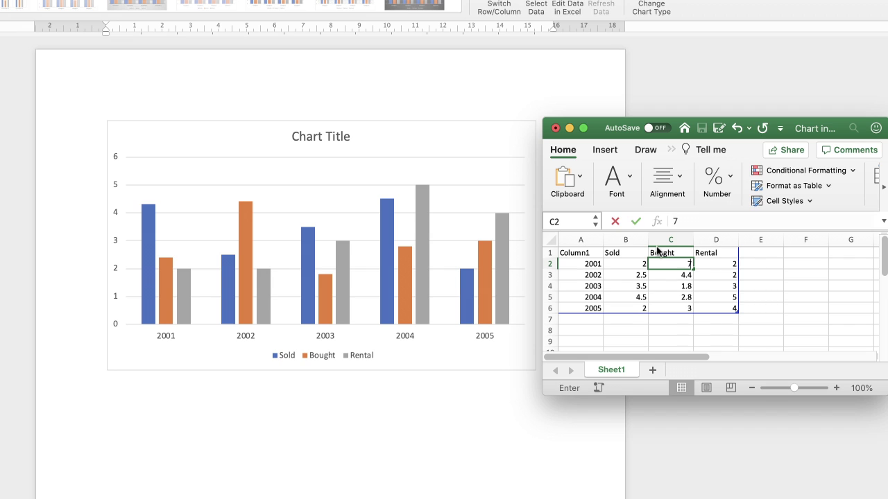
key(Tab)
text(8)
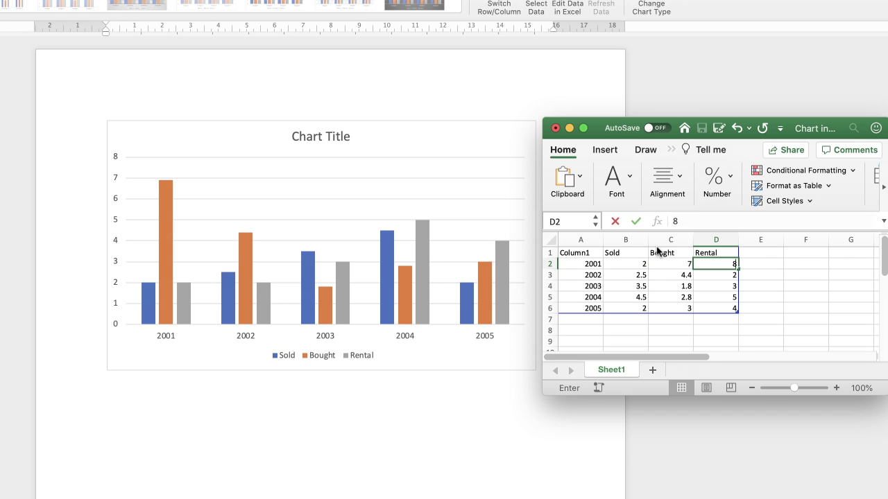
key(Return)
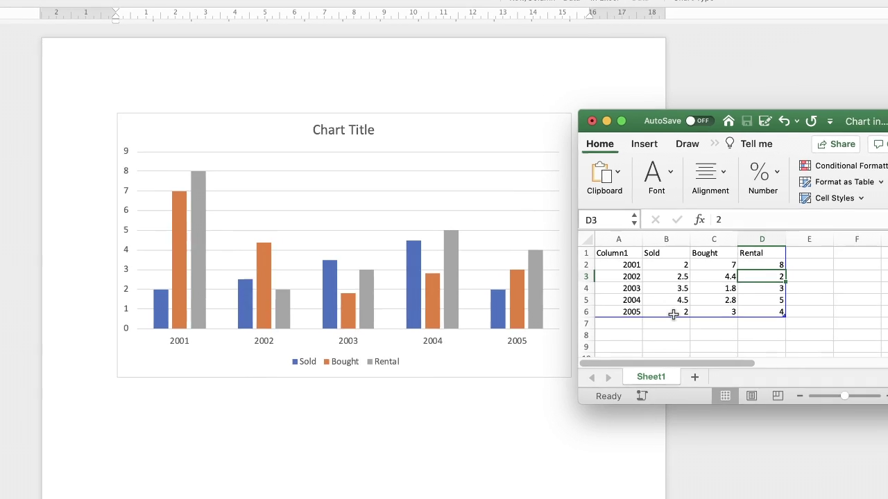
Reopen the selected chart's data in Excel to review it, and close the data window
click(531, 138)
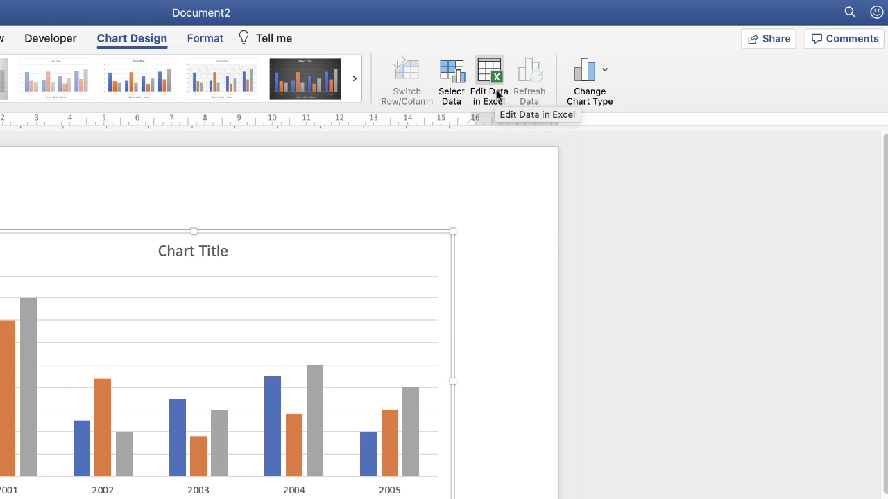
click(488, 74)
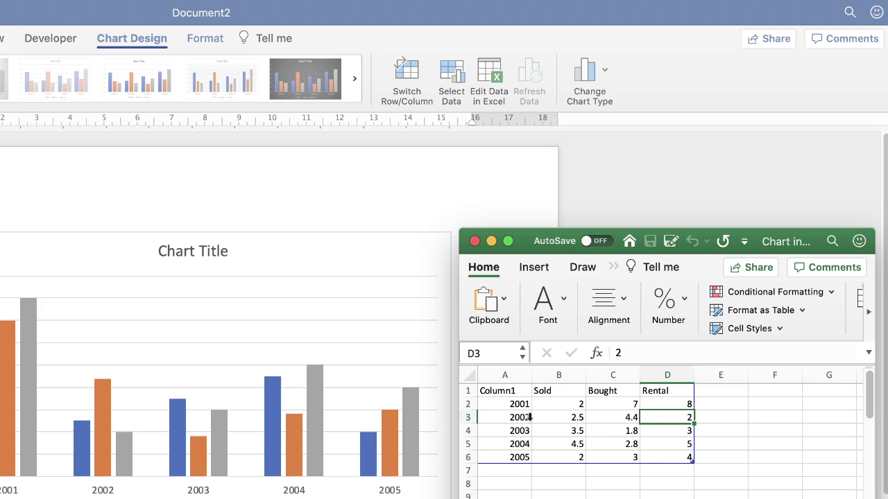
click(474, 241)
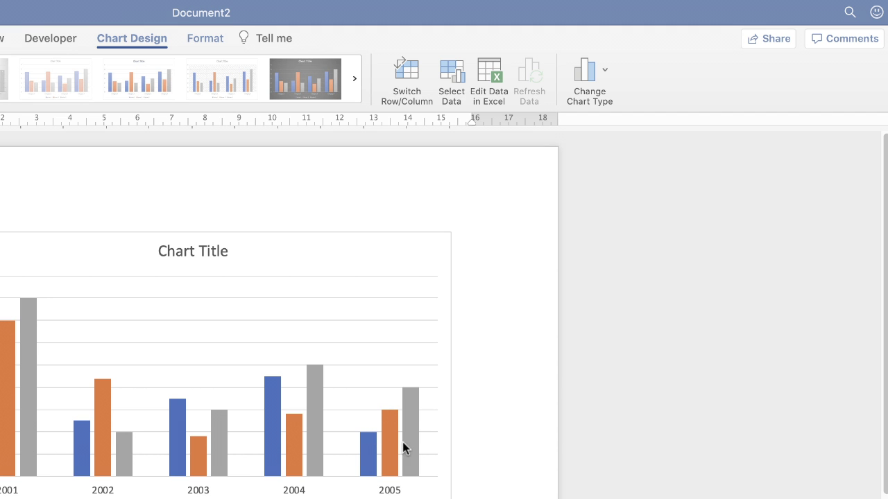
Show the alternative chart types offered for the selected chart, and dismiss the list without picking one
click(143, 40)
click(138, 38)
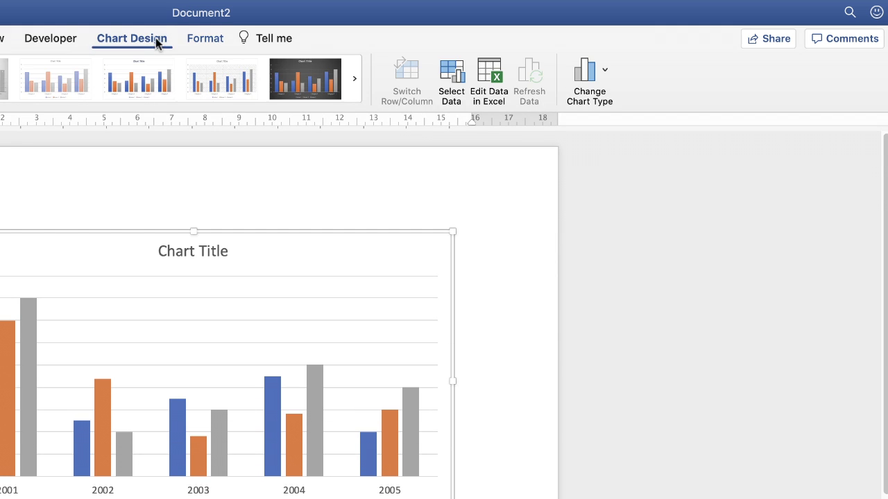
click(605, 72)
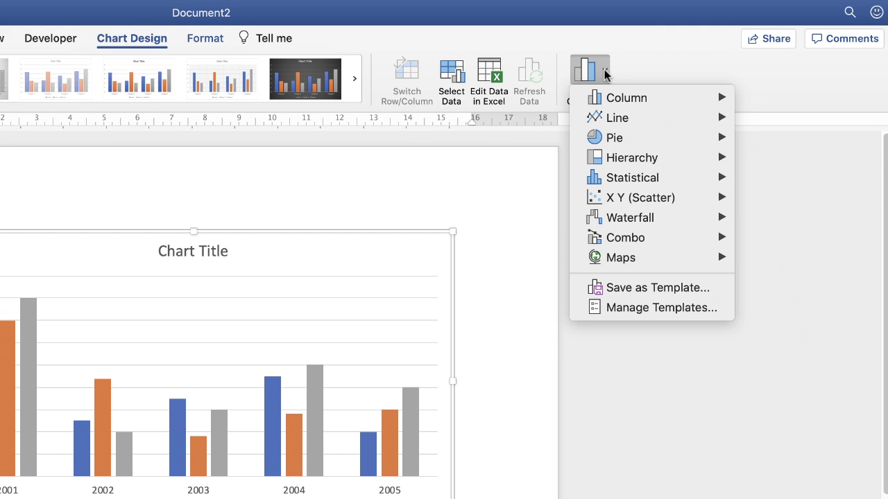
mouse_move(616, 102)
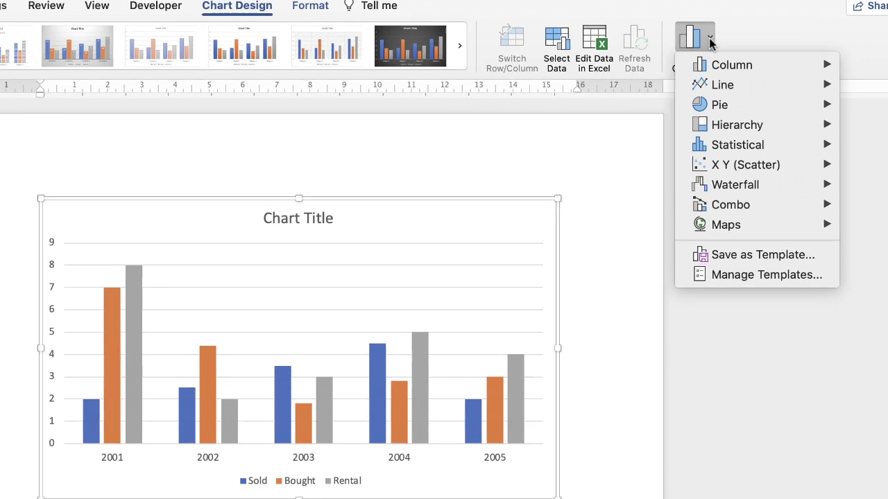
click(589, 70)
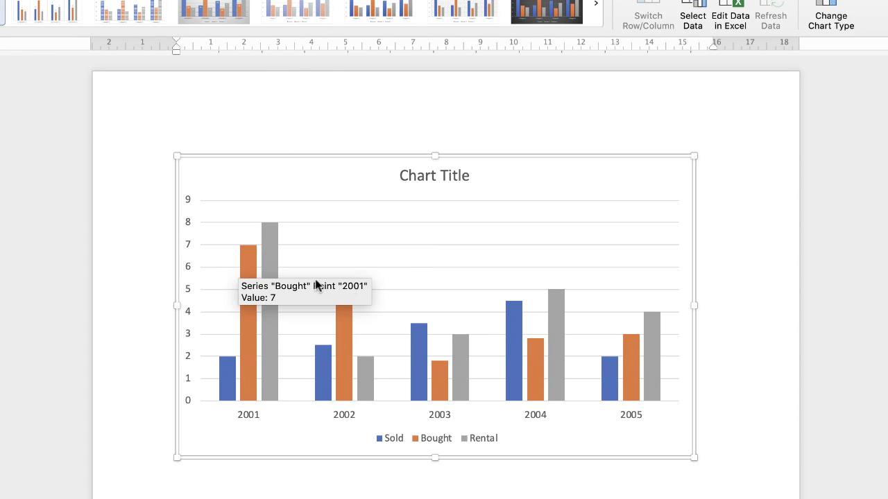
key(Escape)
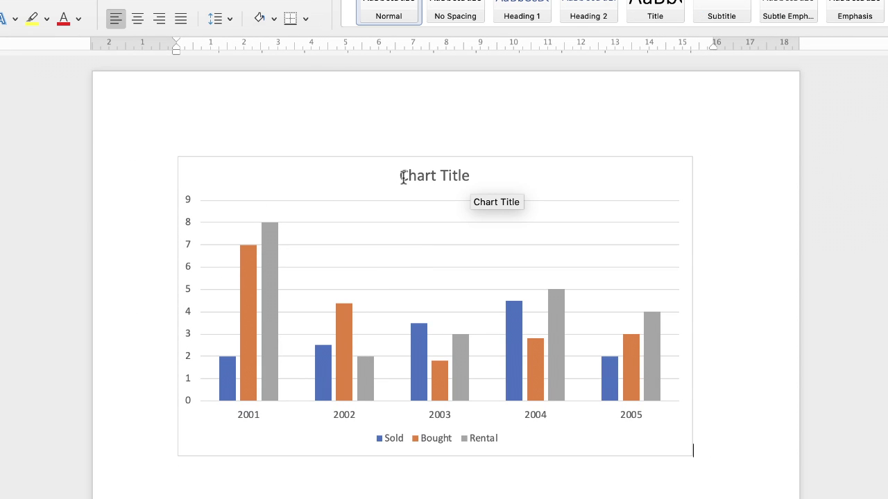
Replace the chart's placeholder title with "Car sales statistics"
click(445, 176)
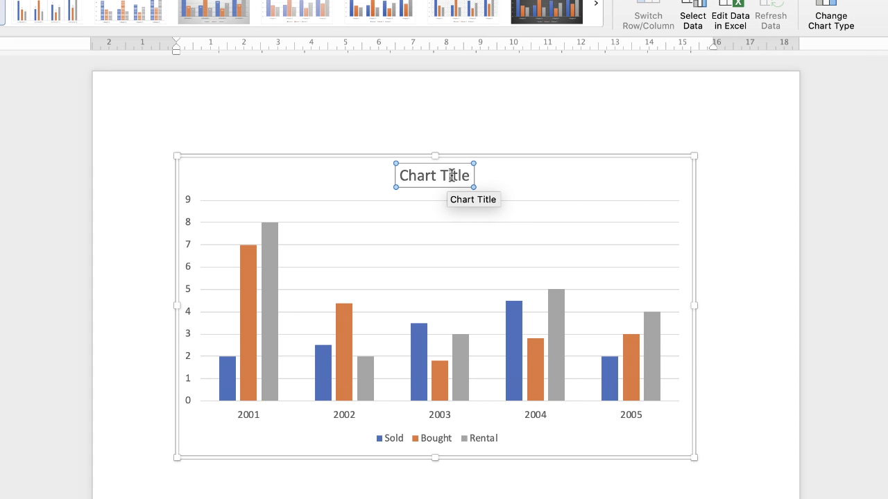
triple_click(453, 176)
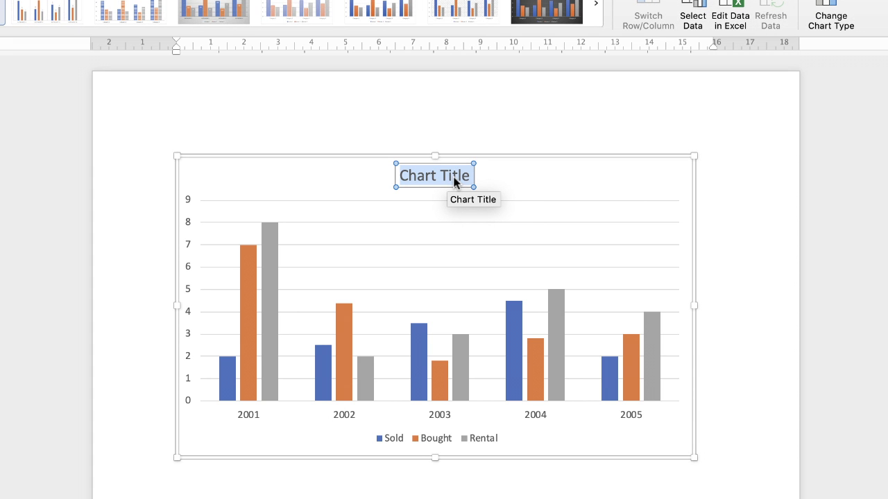
key(BackSpace)
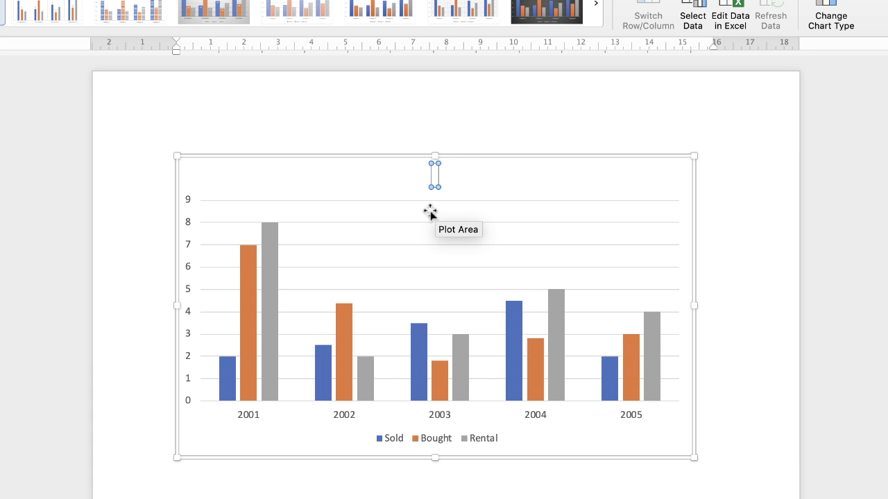
text(Car sales statistics)
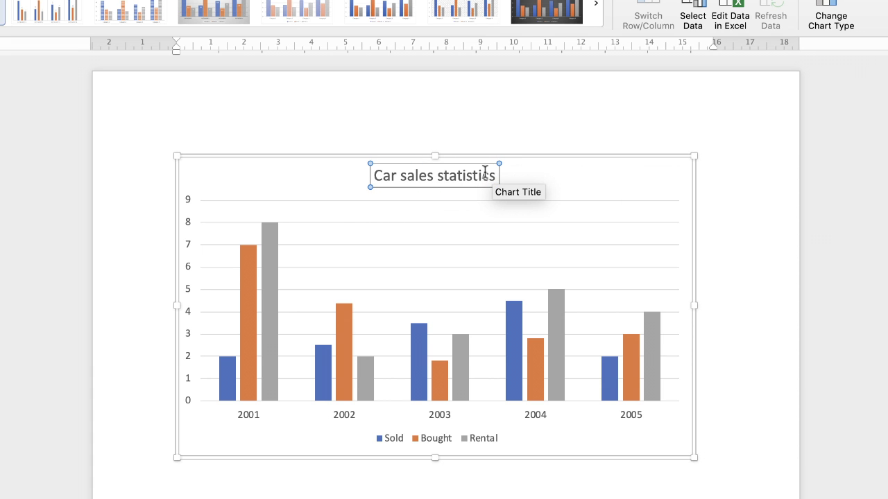
Select the whole chart title text and set its font to Avenir Next Condensed
triple_click(484, 176)
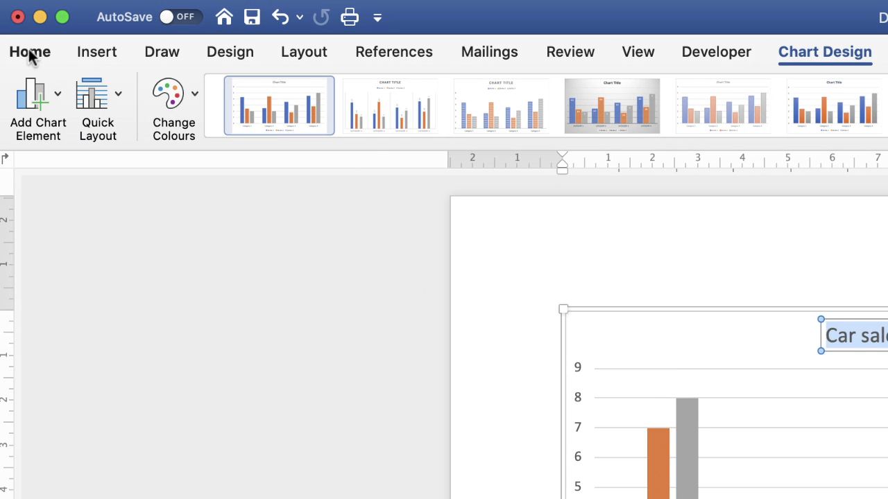
click(30, 55)
key(super+u)
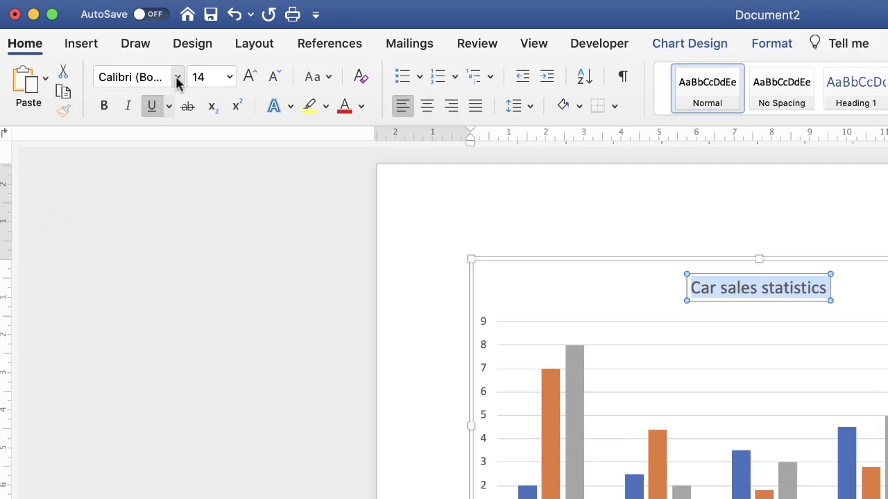
click(213, 92)
mouse_move(186, 310)
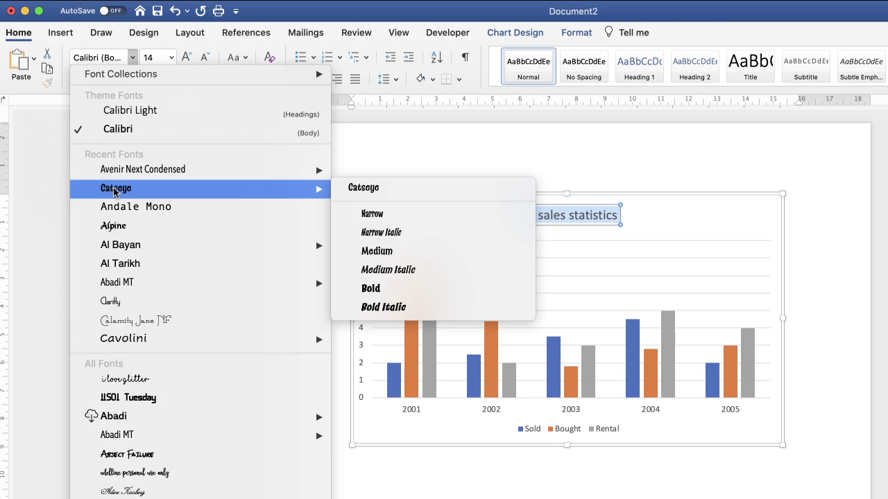
click(118, 169)
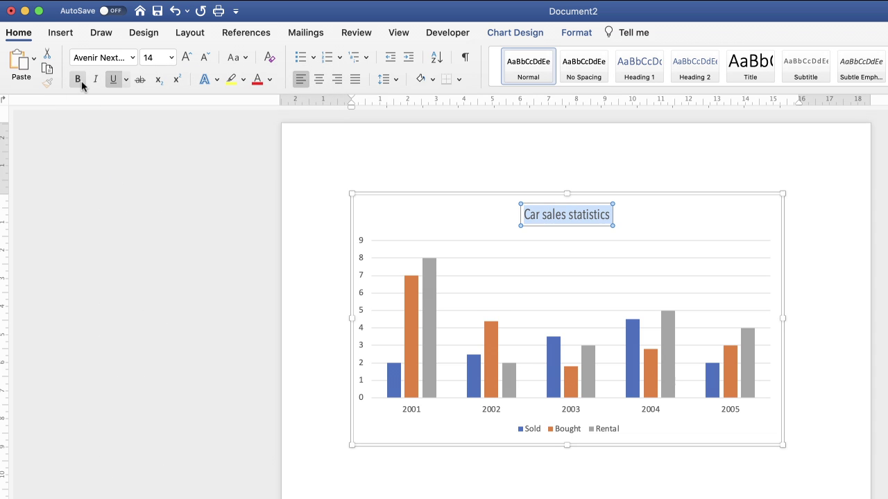
Enlarge the chart title's font size to 20
click(186, 57)
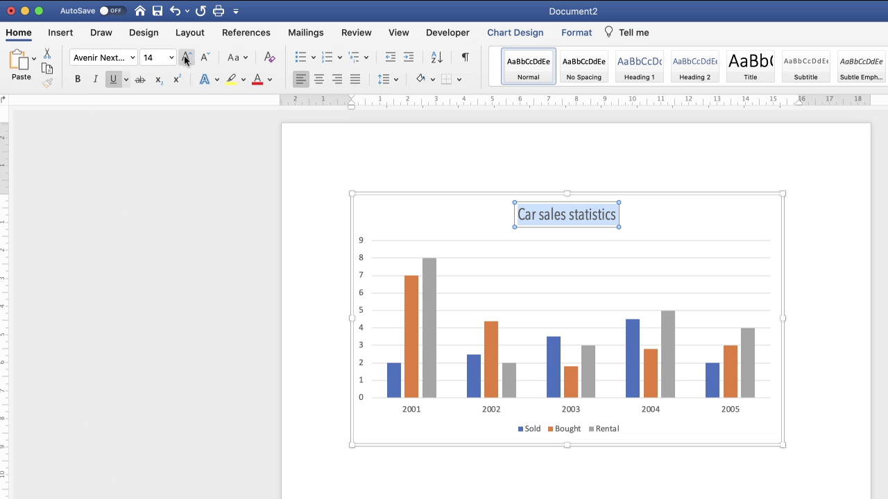
click(186, 58)
click(186, 57)
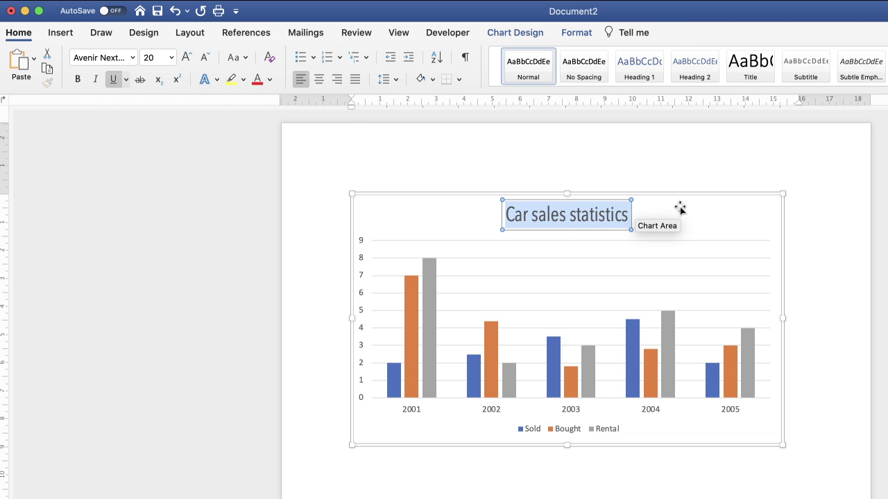
click(833, 230)
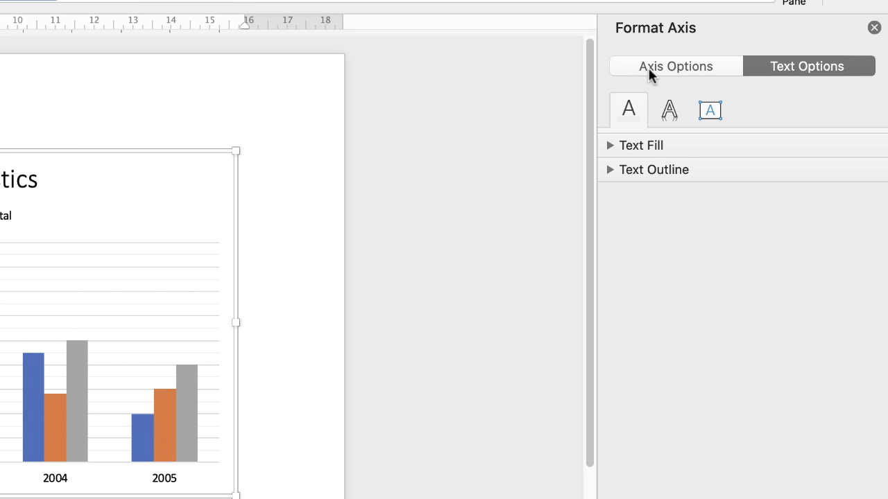
Show the vertical axis's bounds and units settings, try a maximum bound of 30, and set it back to 9
click(694, 69)
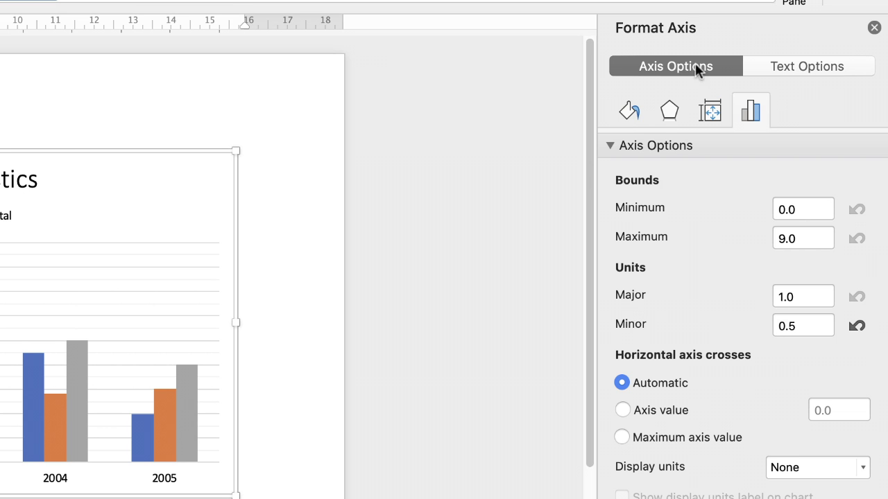
click(612, 146)
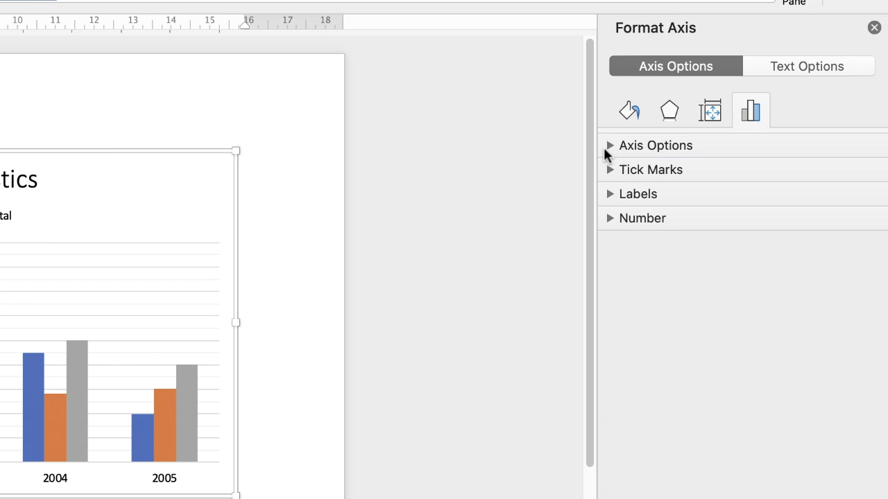
click(611, 147)
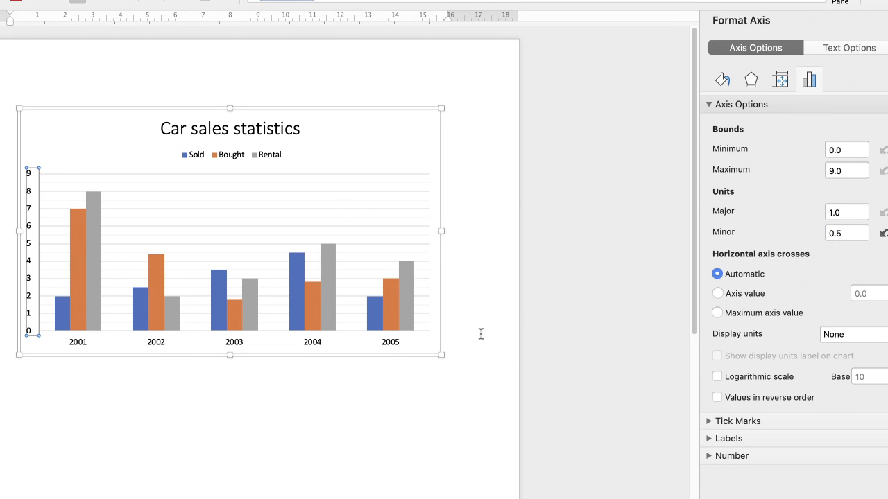
click(844, 171)
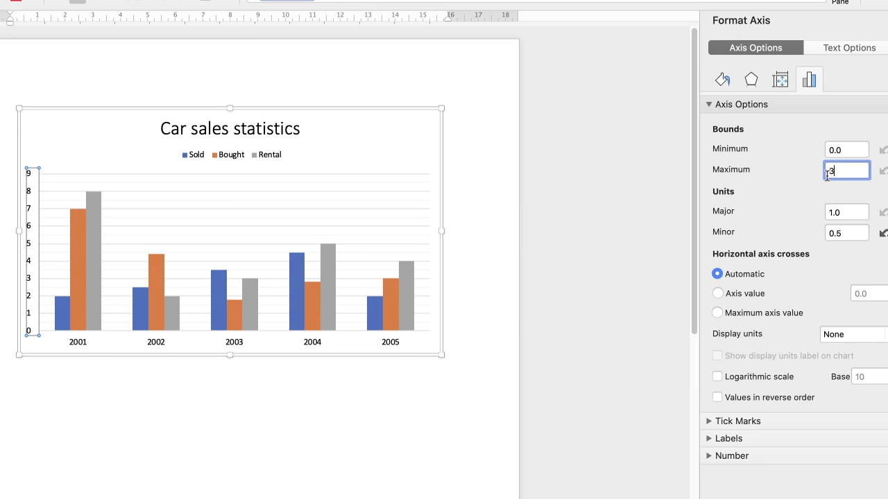
key(Return)
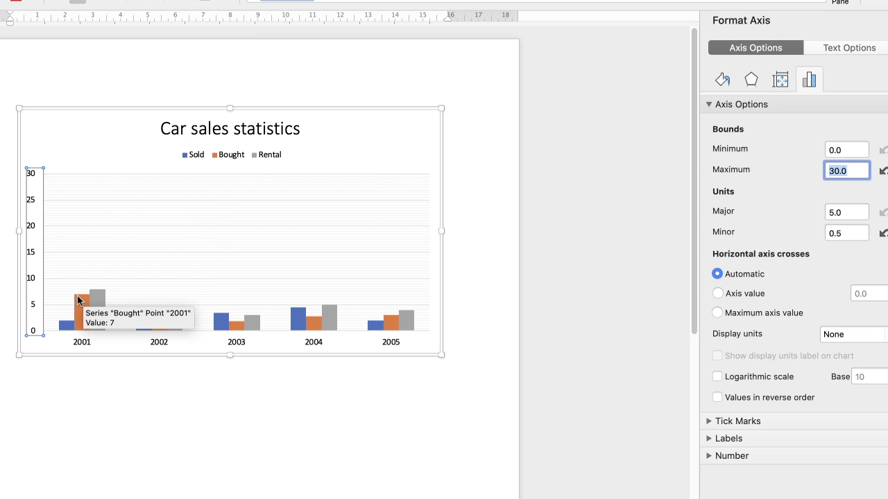
text(9)
key(Return)
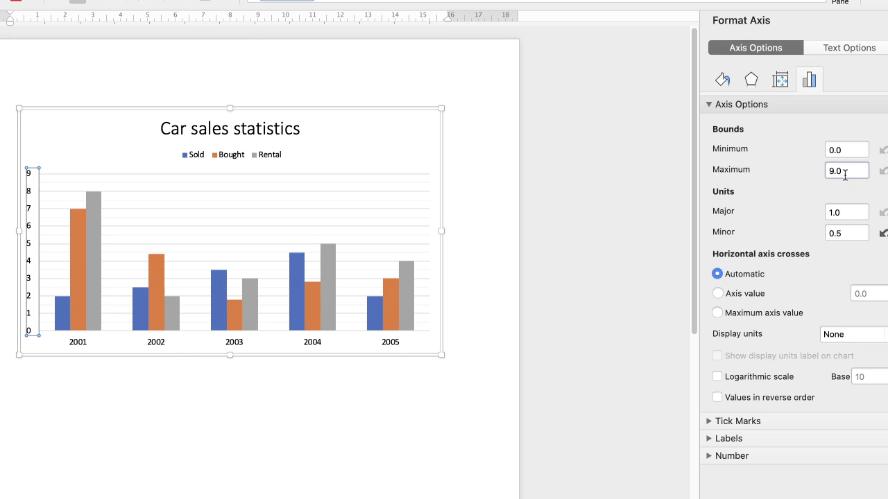
Try a major unit of 5 on the vertical axis, and set it back to 1
click(845, 213)
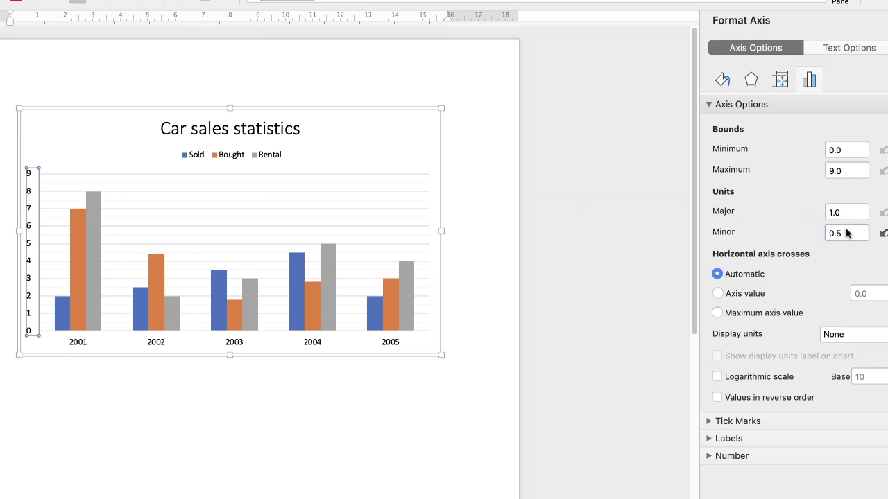
drag(846, 212, 829, 212)
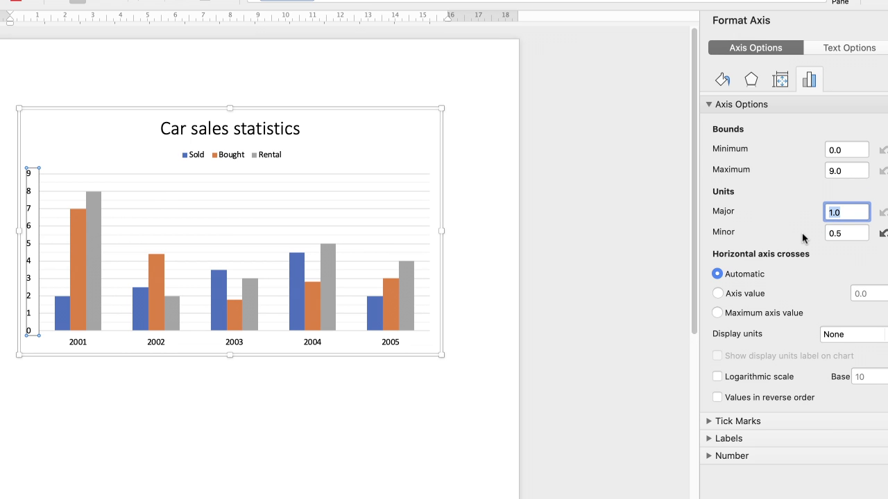
key(Return)
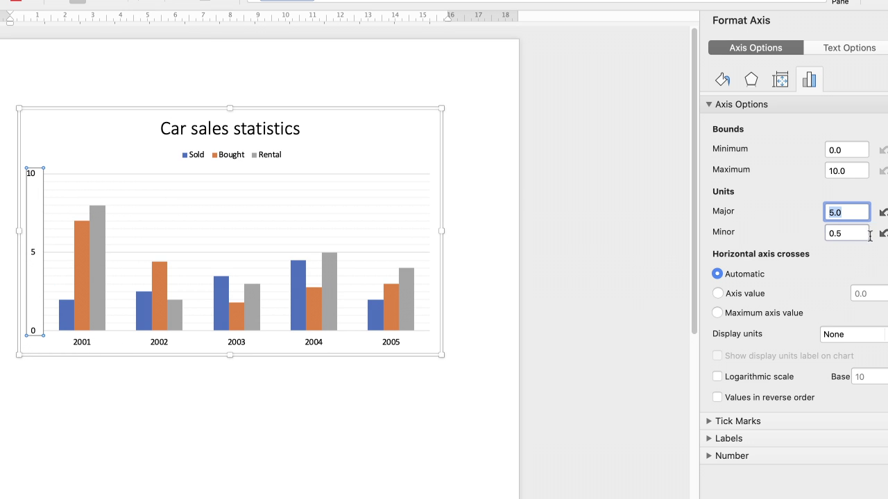
text(1)
key(Return)
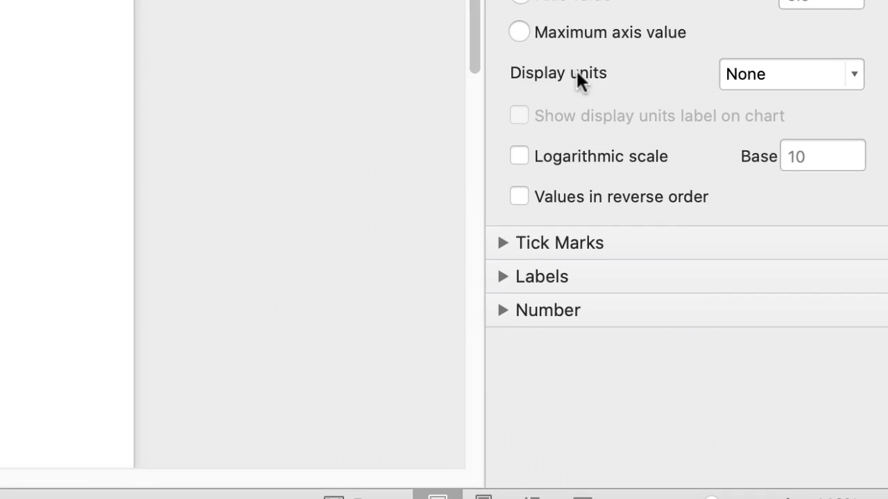
Try Hundreds as the vertical axis's display units
click(851, 57)
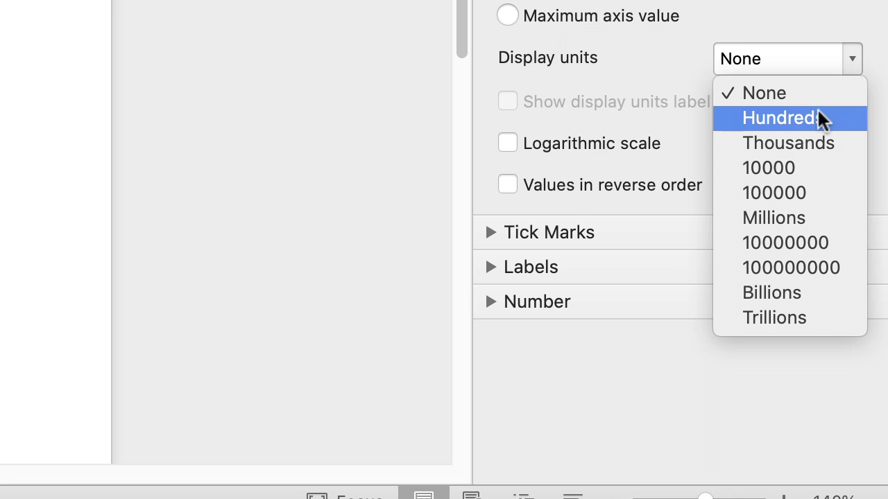
click(753, 118)
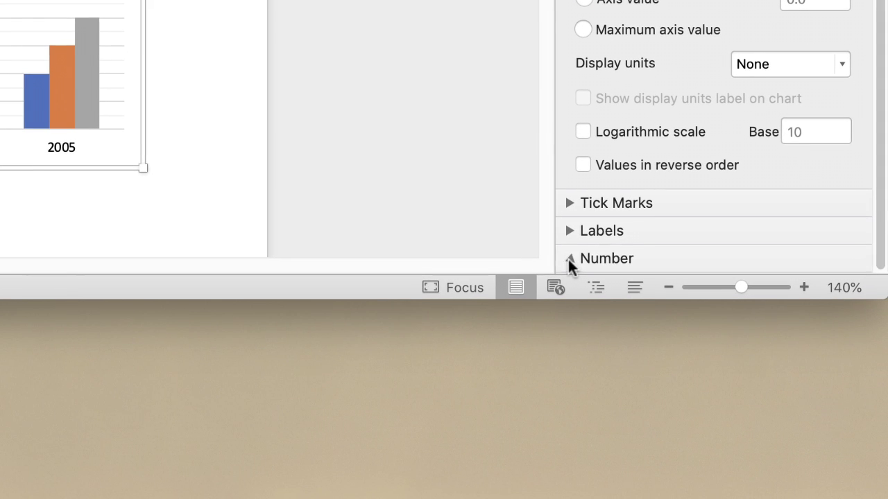
Expand the vertical axis's number settings and try the Number category for its labels
click(569, 260)
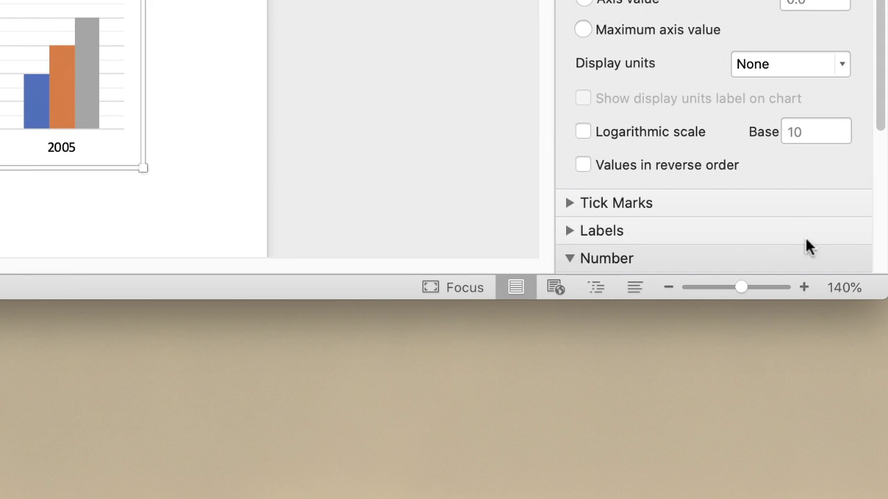
drag(882, 122, 884, 277)
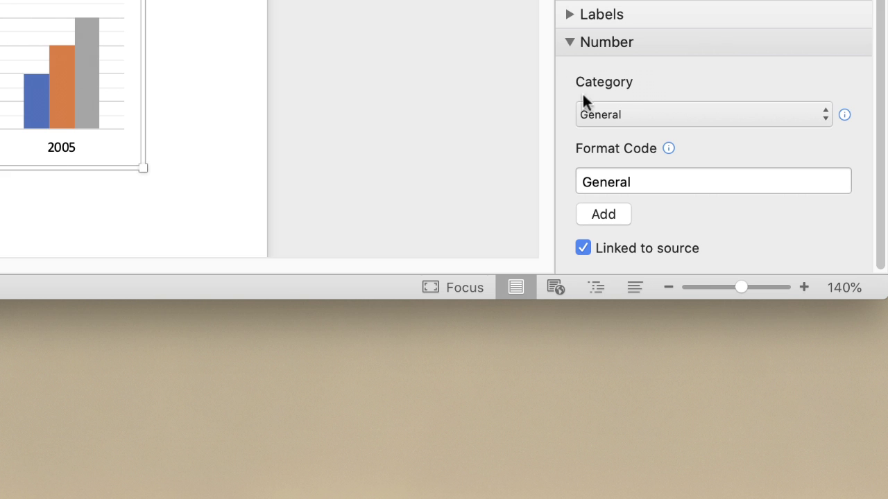
click(826, 113)
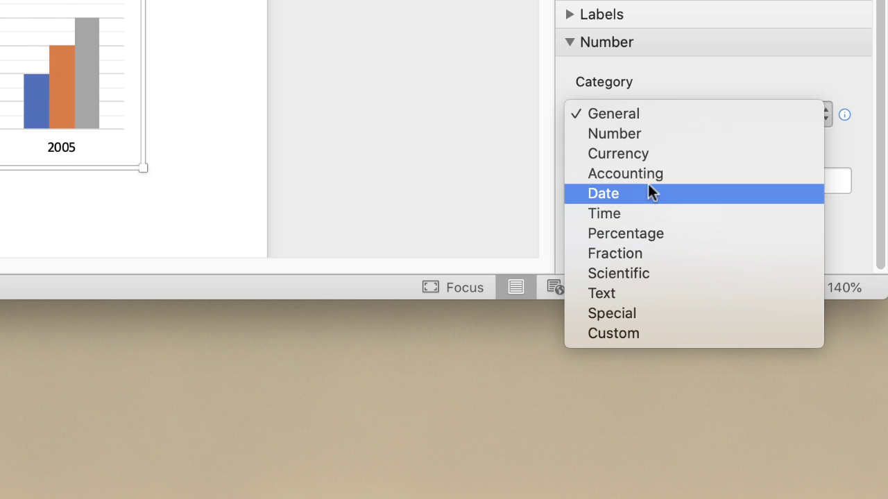
click(593, 136)
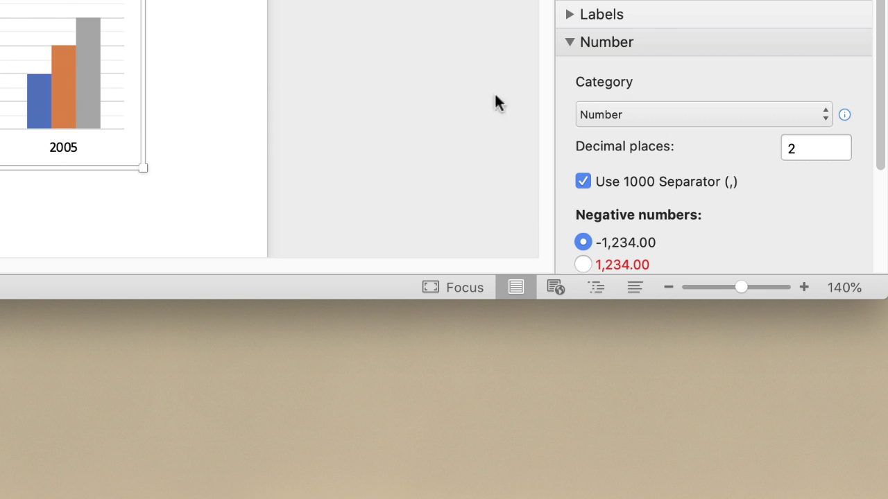
scroll(812, 217, down, 5)
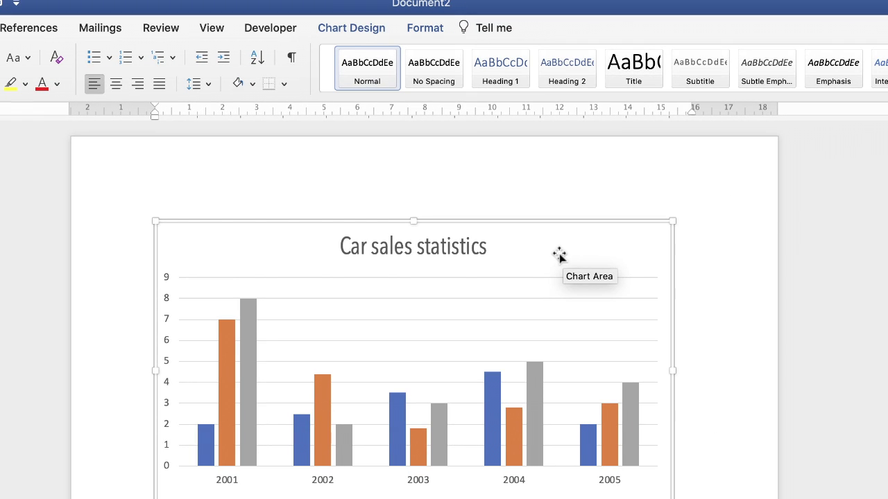
Apply the chart style that has touching columns, fine minor gridlines and the legend below the title
click(352, 29)
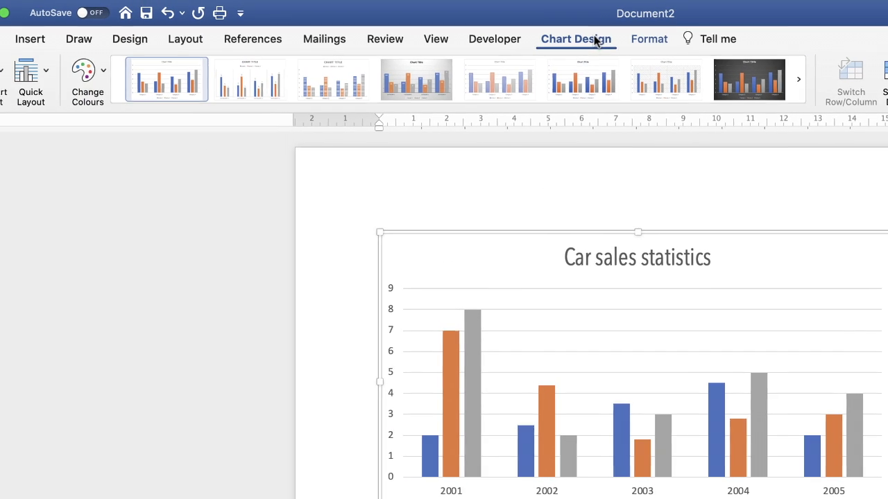
click(800, 80)
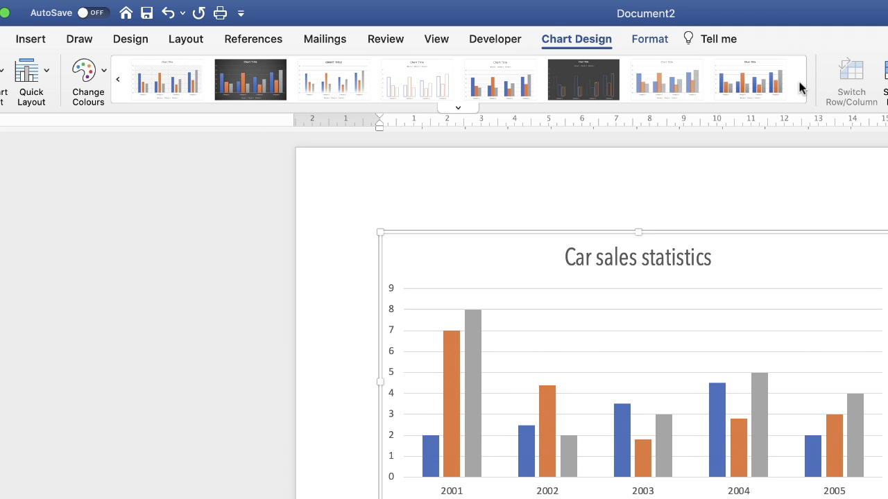
click(457, 109)
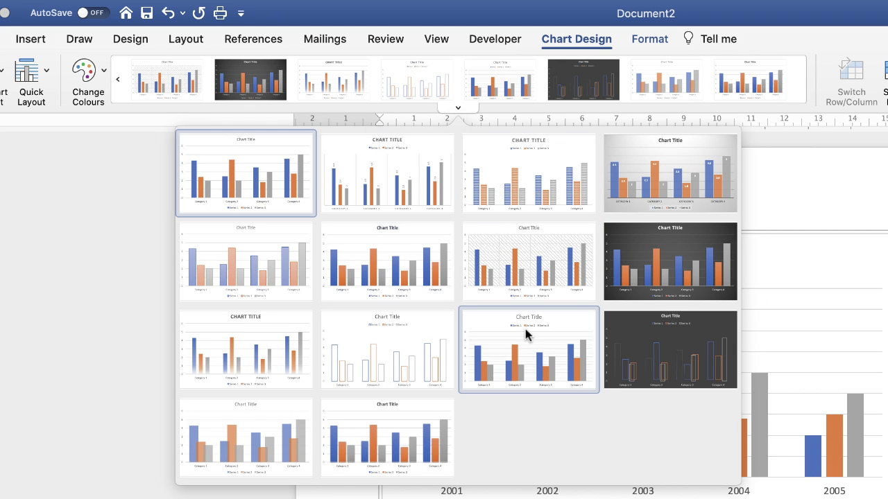
click(381, 452)
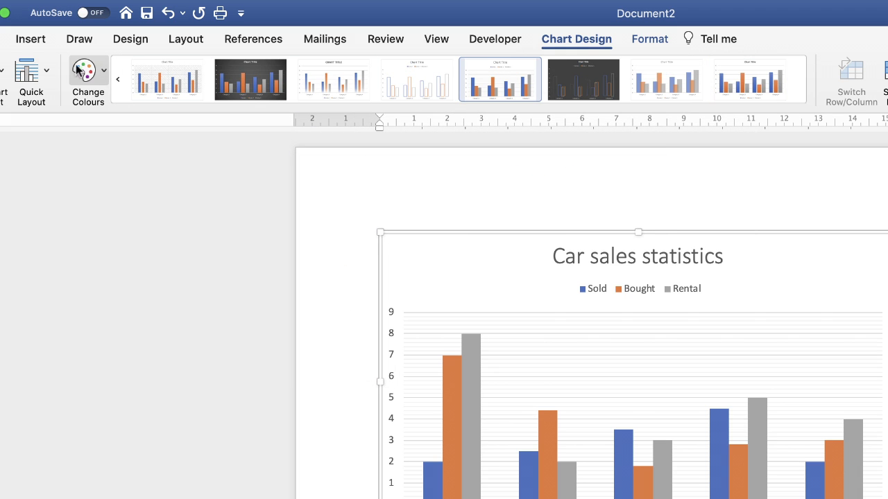
Try the colourful palette of orange, yellow and green on the chart's series
click(101, 71)
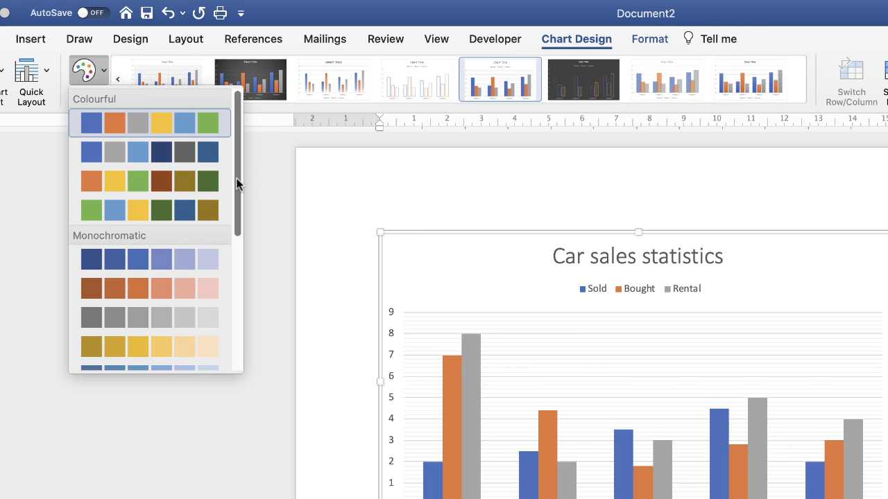
drag(236, 184, 251, 130)
click(109, 180)
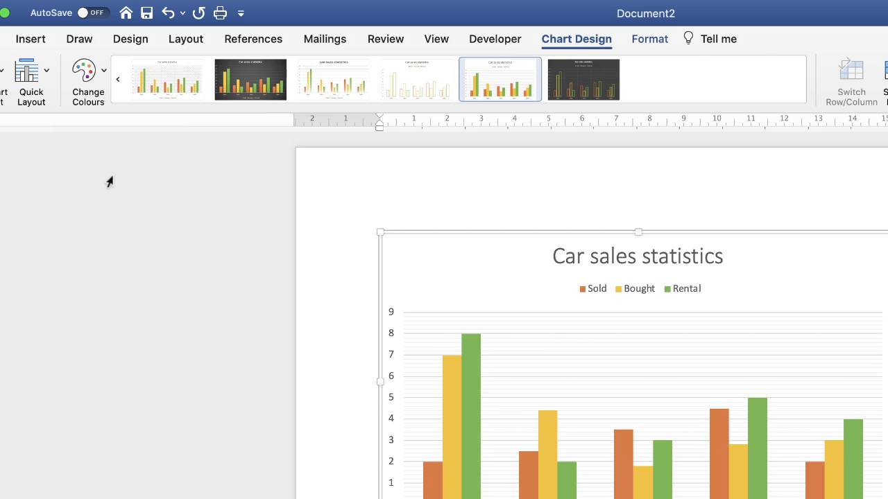
Recolour the chart's series with the colourful palette of blue, grey and light blue, and deselect the chart
click(102, 72)
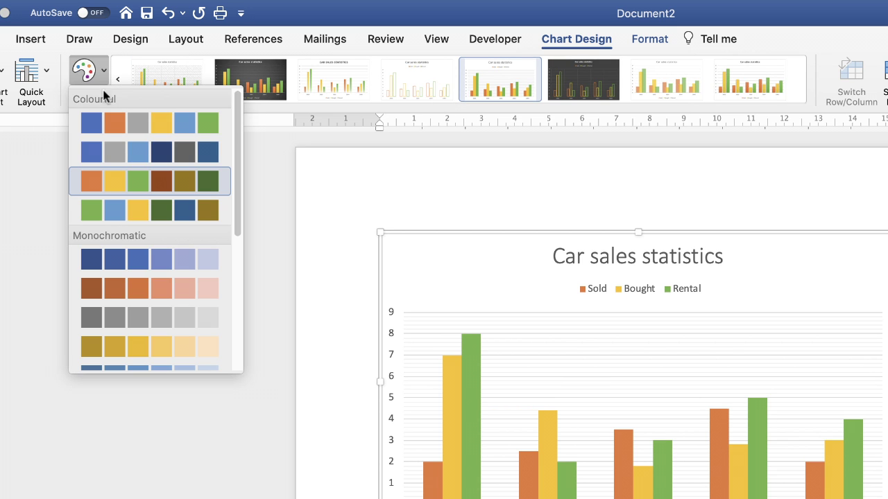
click(102, 150)
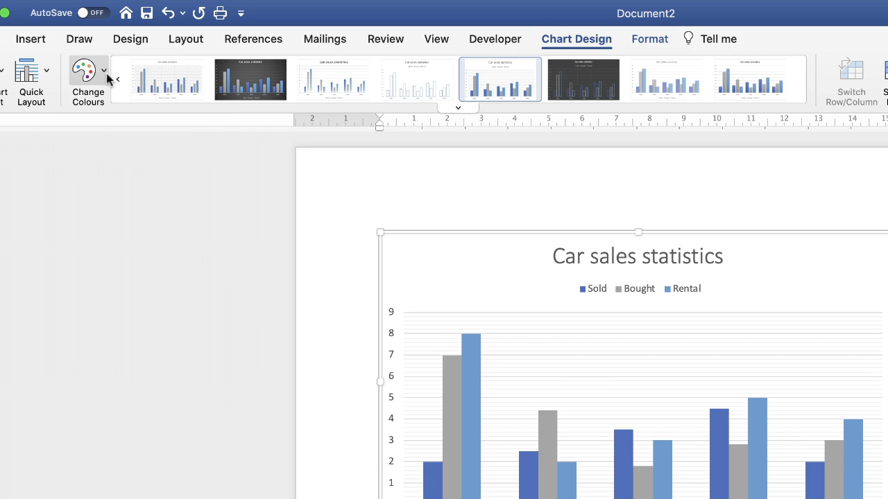
key(Escape)
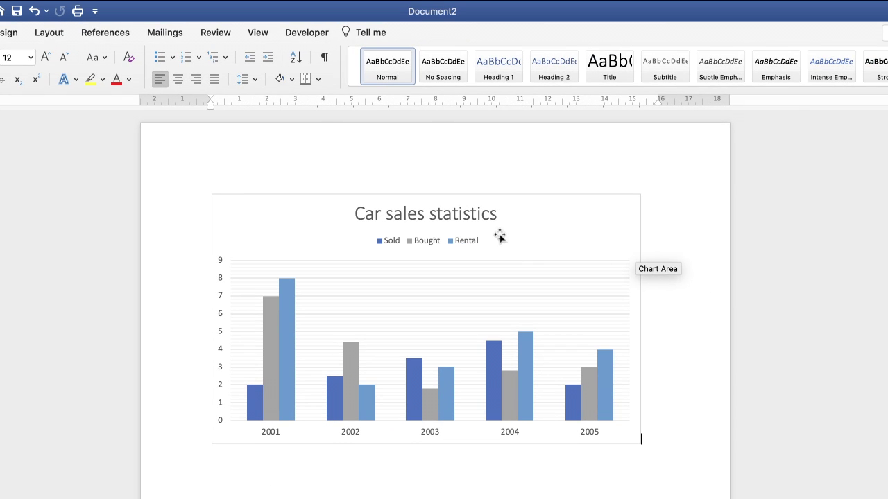
Show the formatting options for the chart's legend and give the legend a solid white fill
click(558, 230)
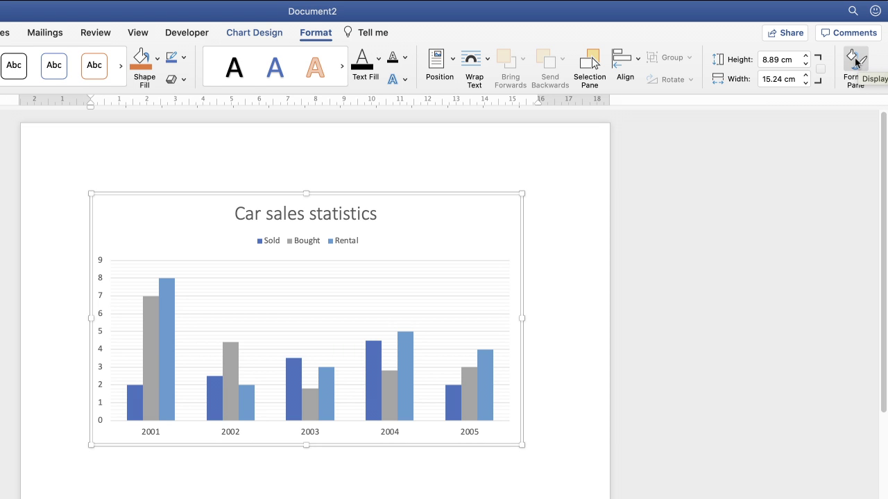
click(855, 62)
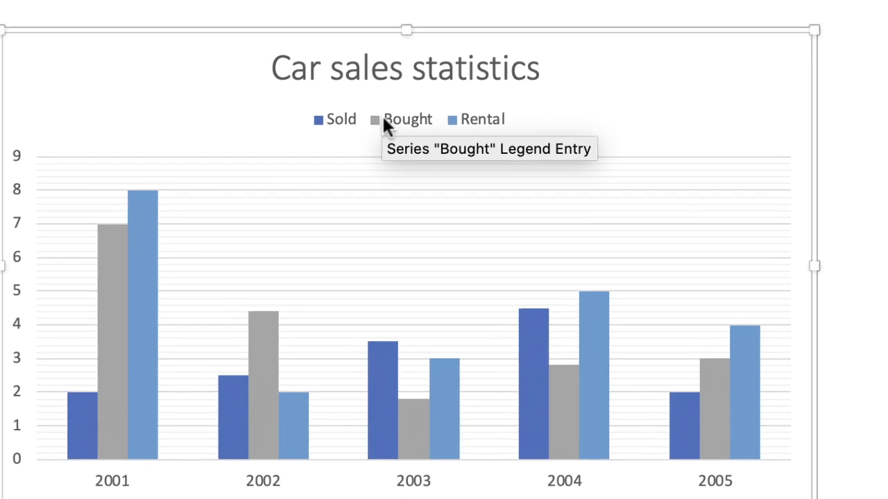
click(408, 115)
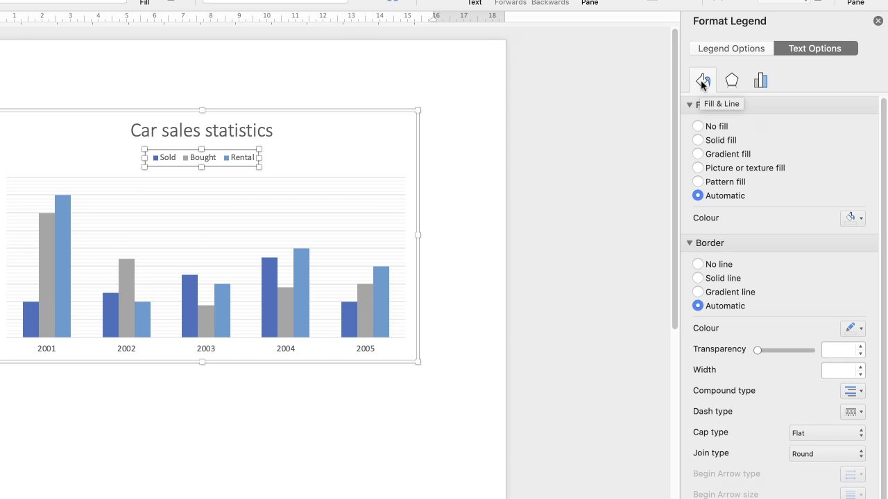
click(698, 140)
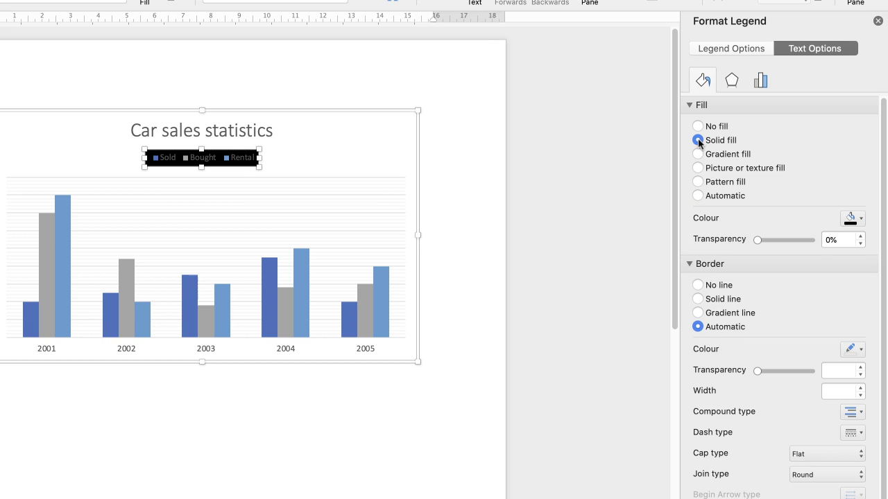
click(862, 220)
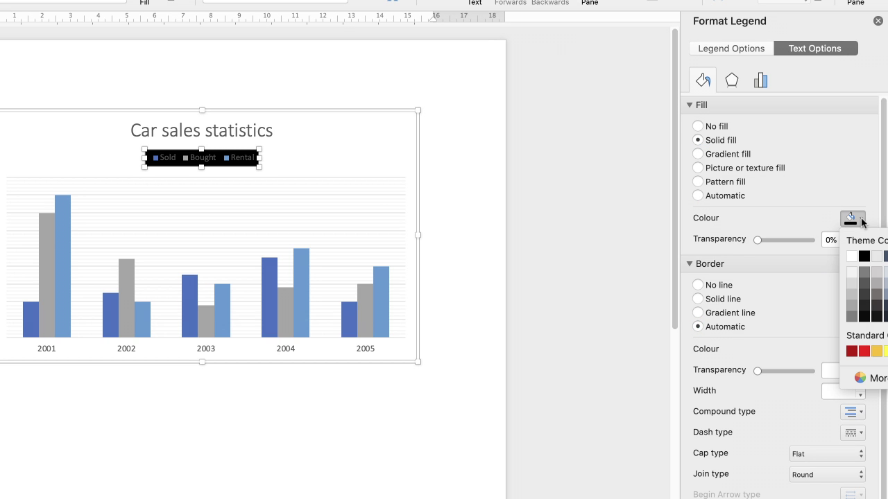
click(851, 296)
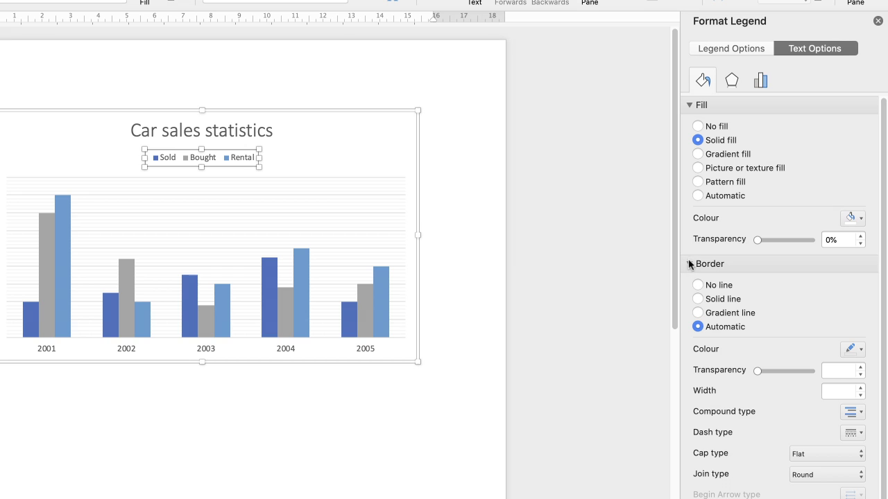
Give the legend a solid black border 1.25 pt wide and deselect the chart
click(699, 298)
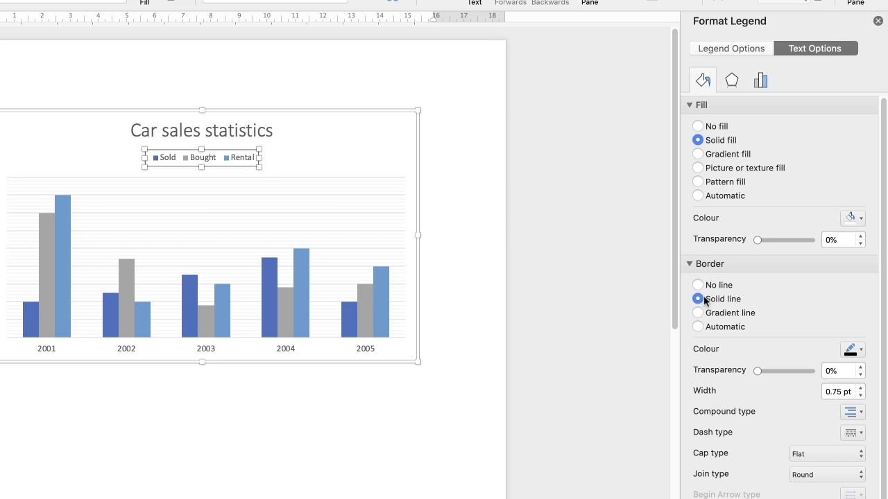
click(860, 350)
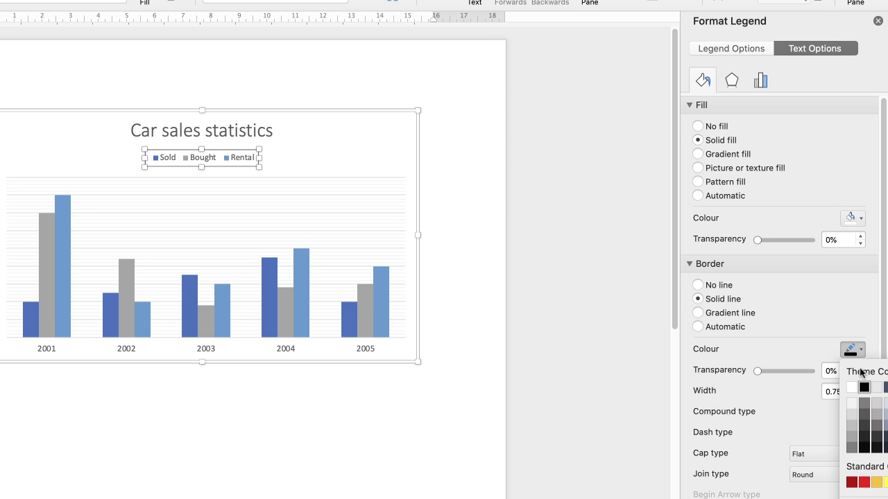
click(860, 351)
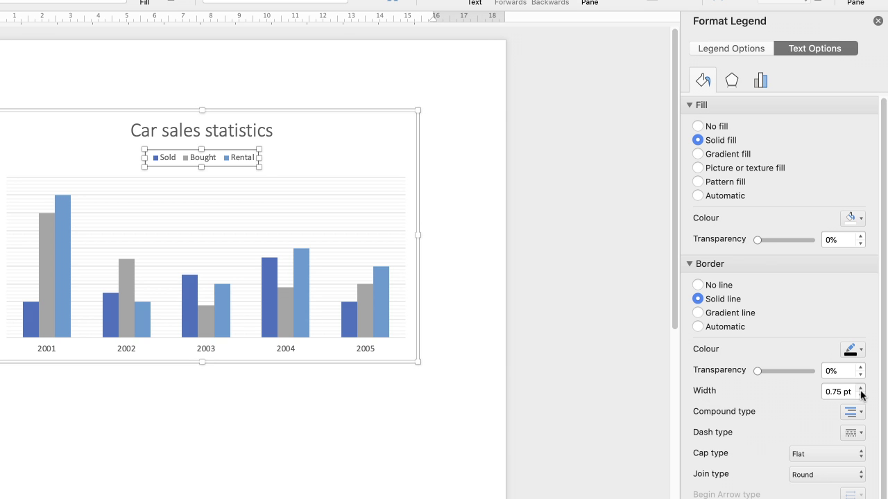
click(860, 388)
click(860, 388)
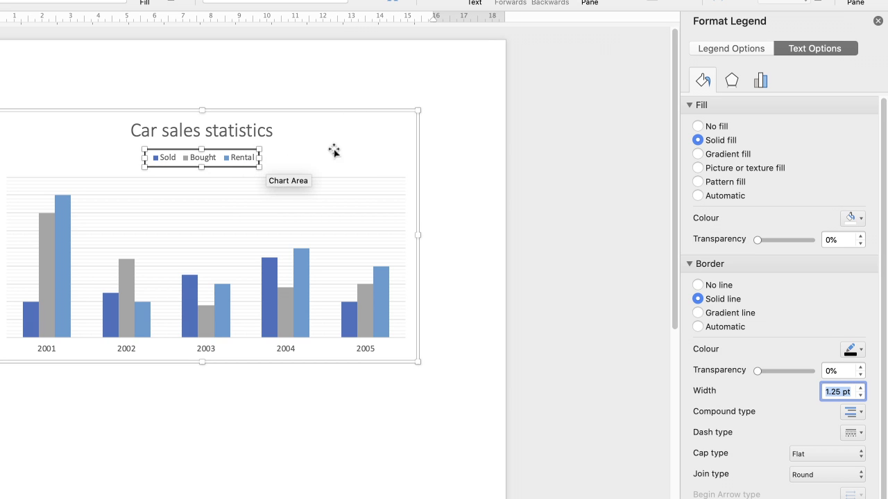
click(469, 195)
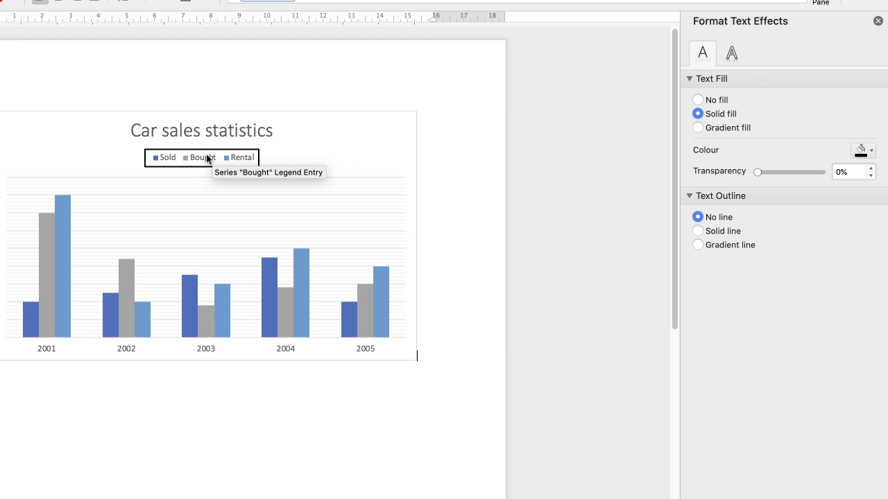
Reselect the legend and set its border to No line
click(206, 160)
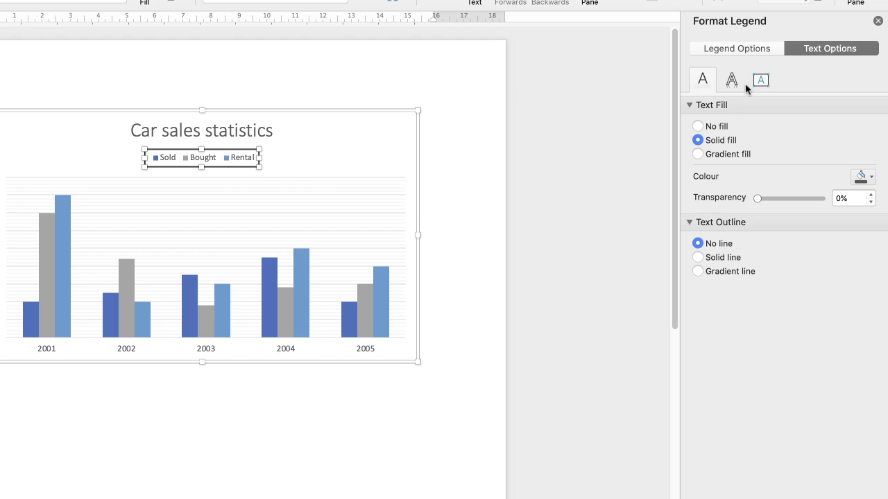
click(751, 51)
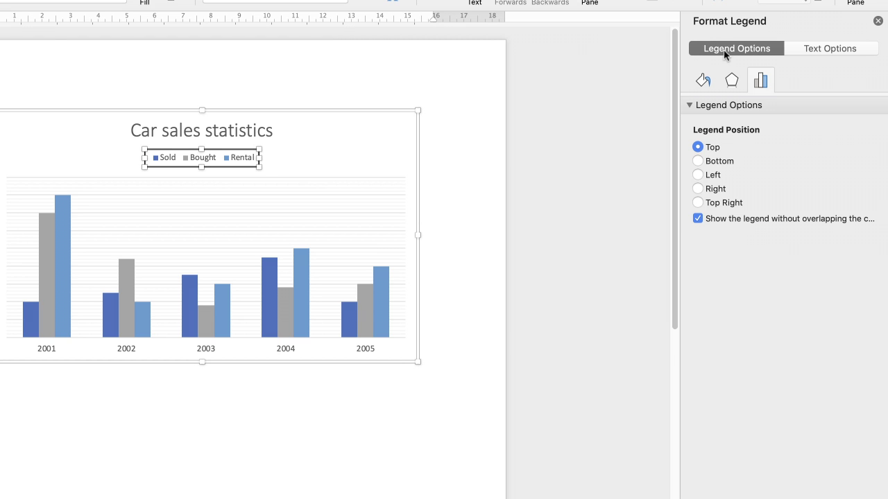
click(703, 81)
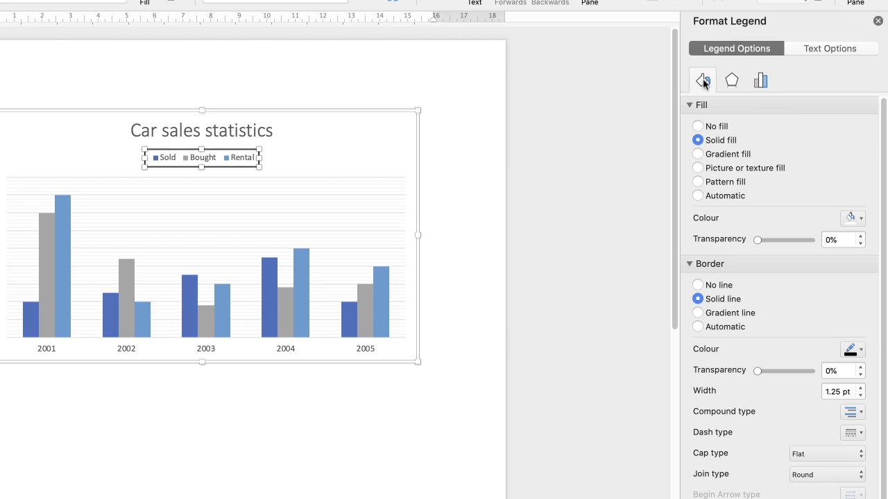
click(697, 286)
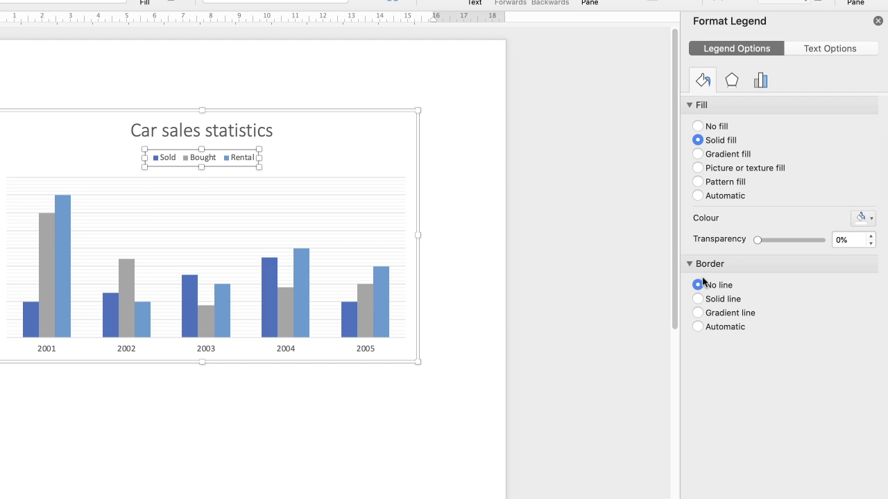
Make the legend text black and set its font to Avenir Next Condensed
click(829, 48)
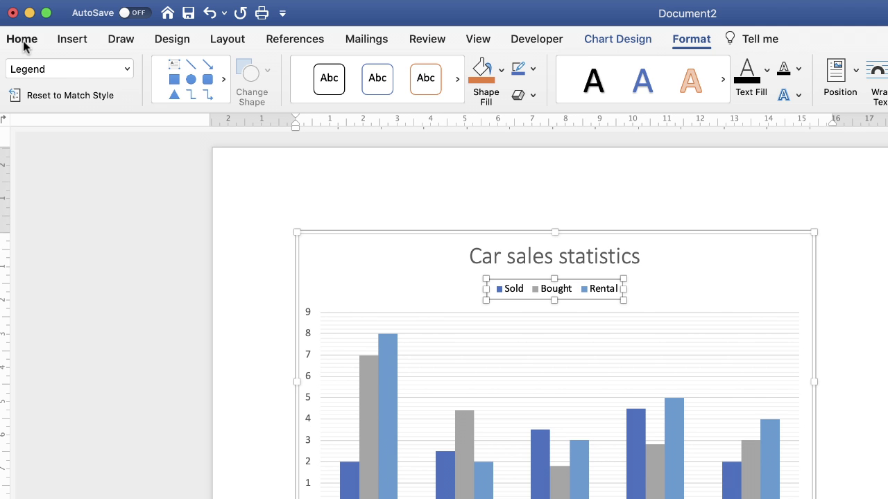
click(23, 40)
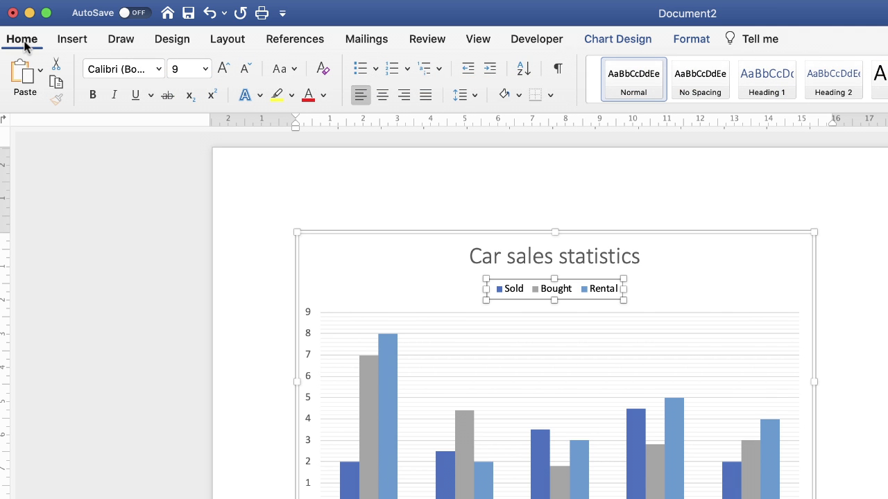
click(158, 69)
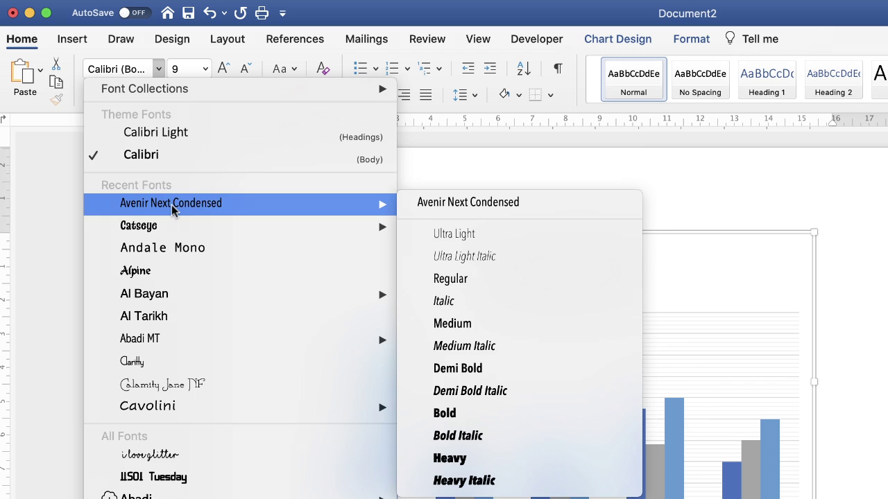
click(170, 204)
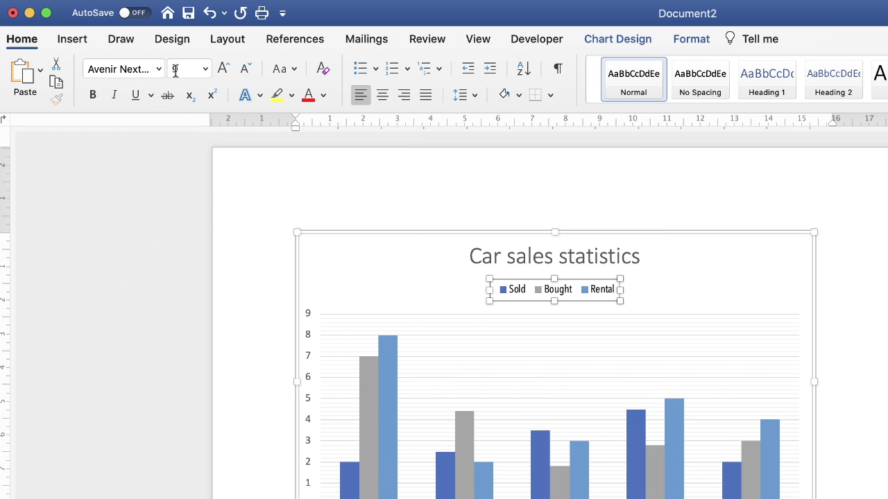
Increase the legend's font size to 14 and deselect the chart
click(222, 69)
click(221, 69)
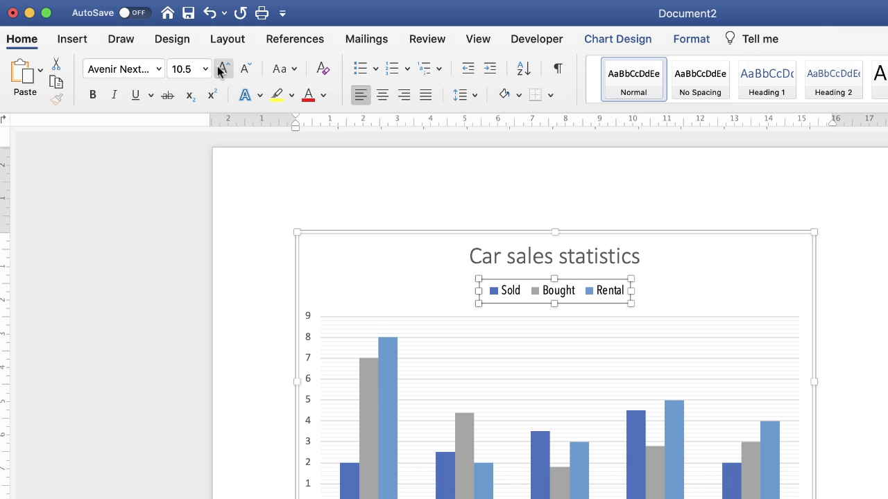
click(221, 69)
click(221, 70)
click(221, 69)
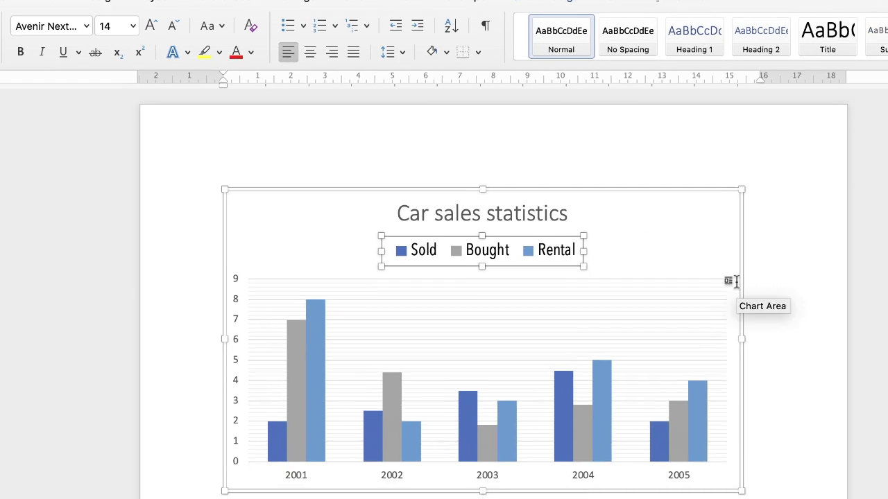
key(Escape)
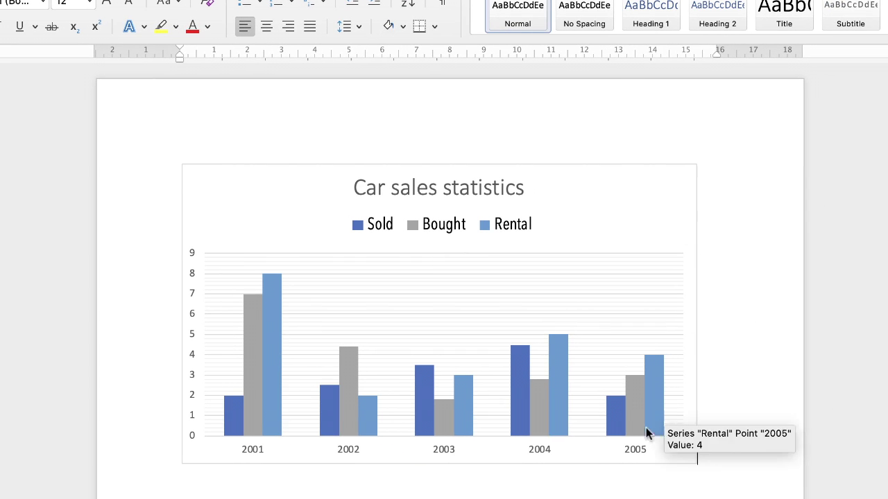
Open the chart area's fill formatting and switch its background to a solid black fill
double_click(645, 182)
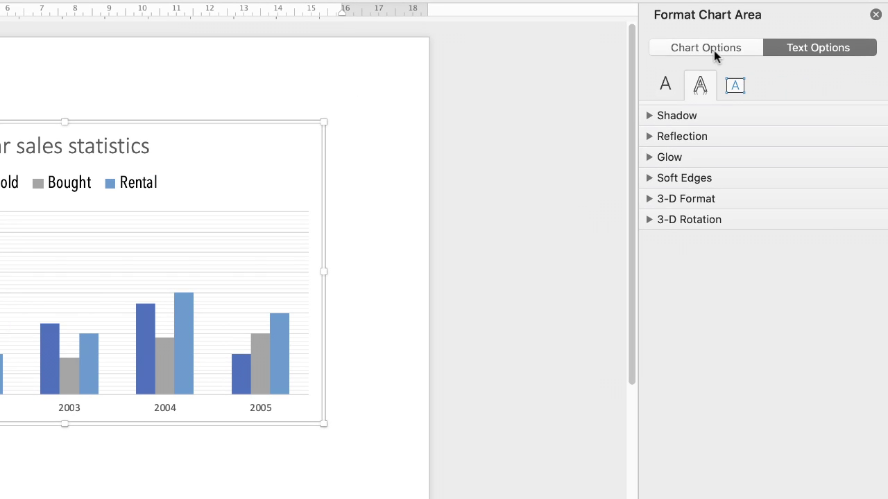
click(838, 62)
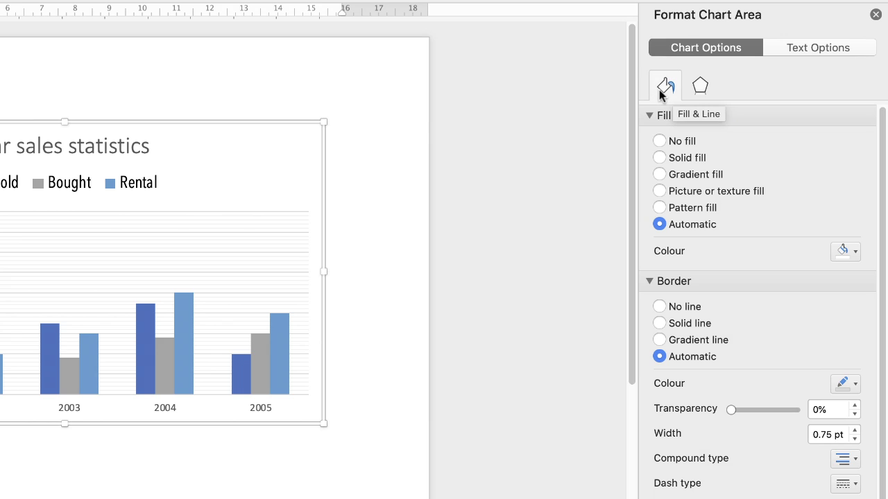
click(660, 158)
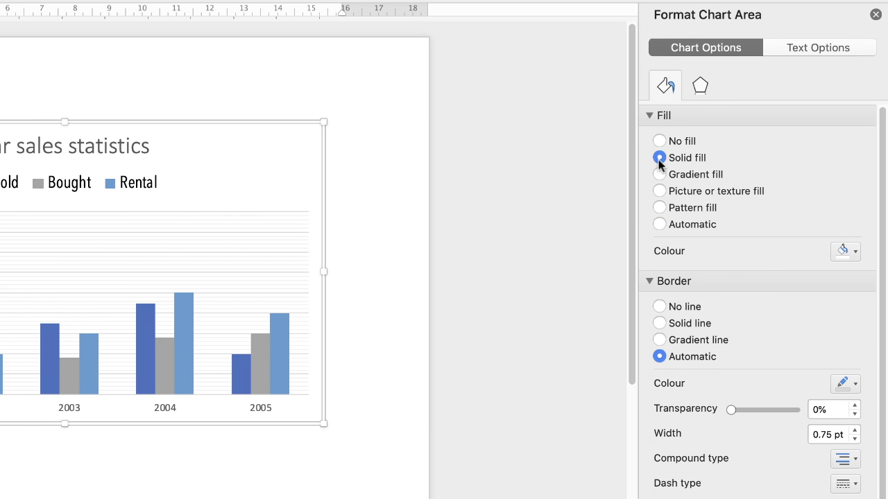
click(856, 253)
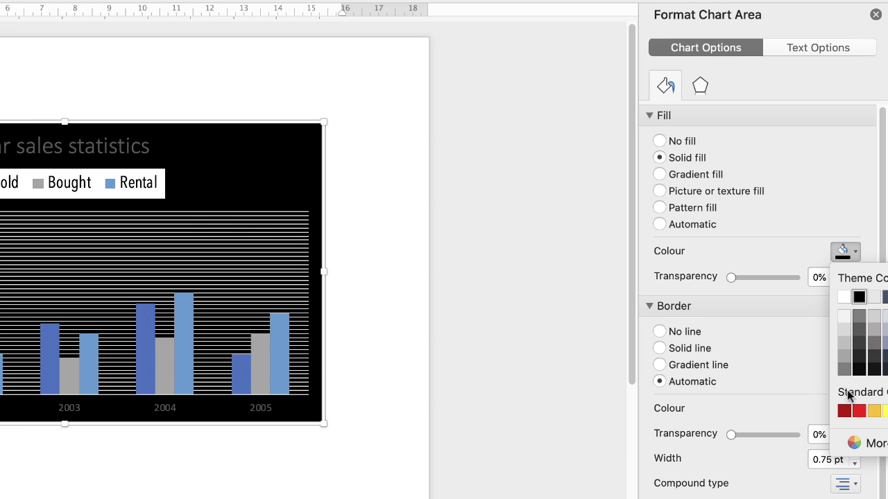
Set the chart area's solid fill to a custom light purple at 100% opacity and try its transparency, returning it to 0%
click(855, 444)
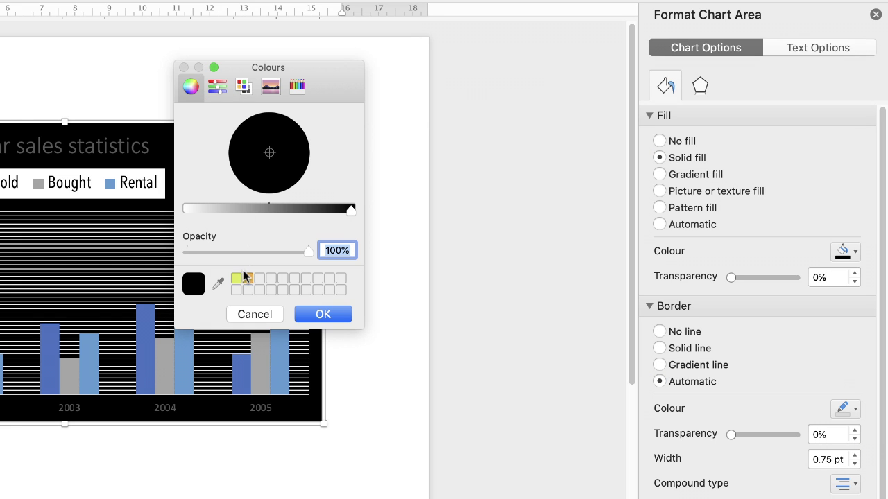
click(235, 278)
drag(309, 65, 525, 53)
click(484, 118)
drag(484, 118, 476, 154)
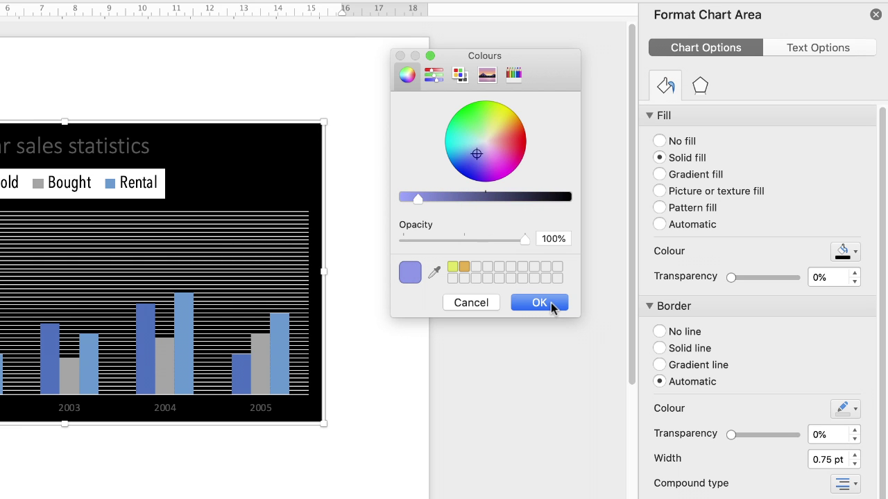
click(555, 303)
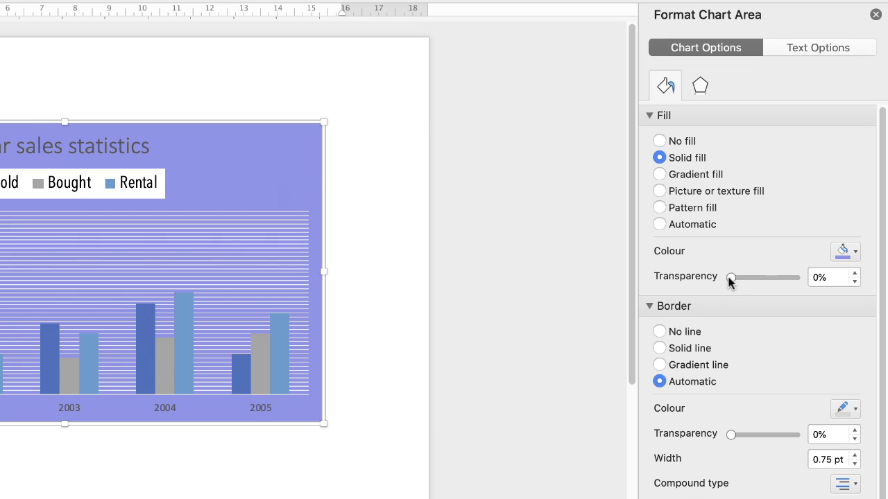
drag(756, 277, 725, 281)
Apply a blue gradient fill to the chart area and remove the legend's white background fill
click(659, 175)
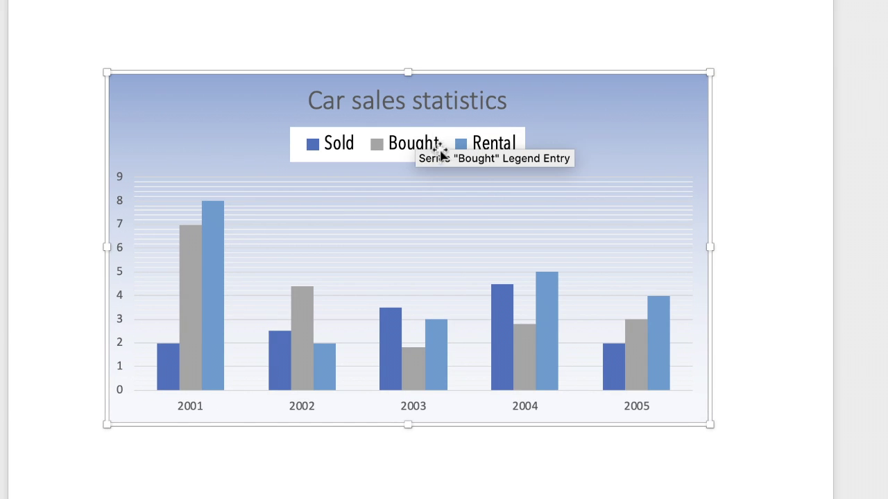
click(444, 142)
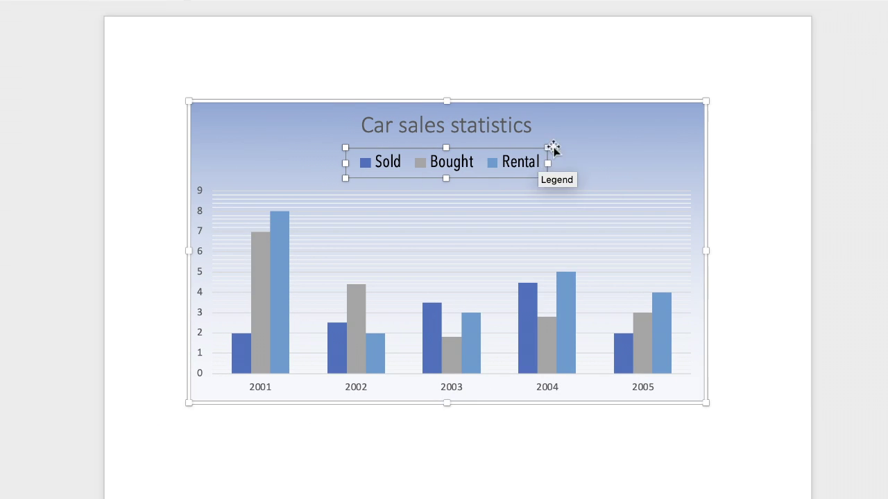
Select the chart area and apply the first outer shadow preset to it
click(629, 156)
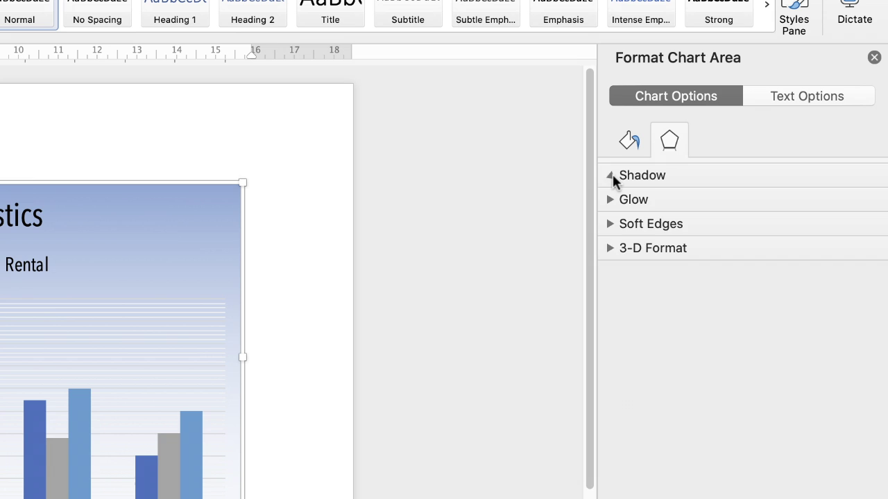
click(611, 177)
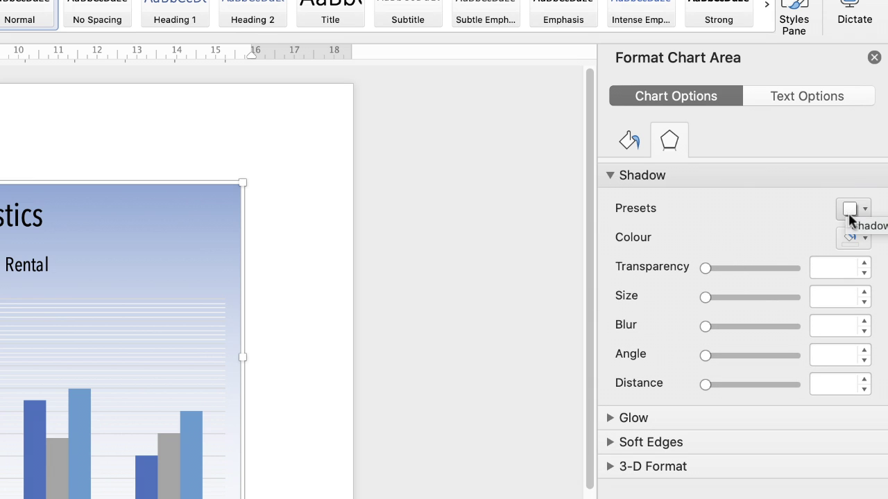
click(866, 211)
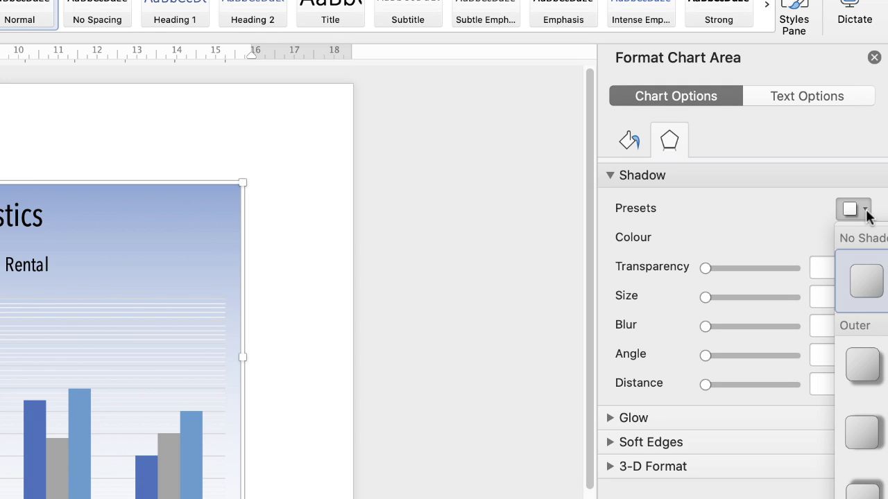
click(860, 368)
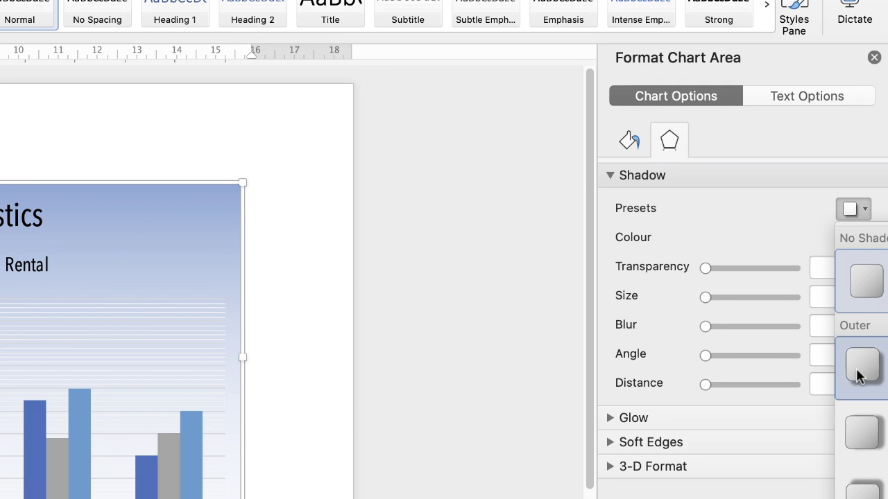